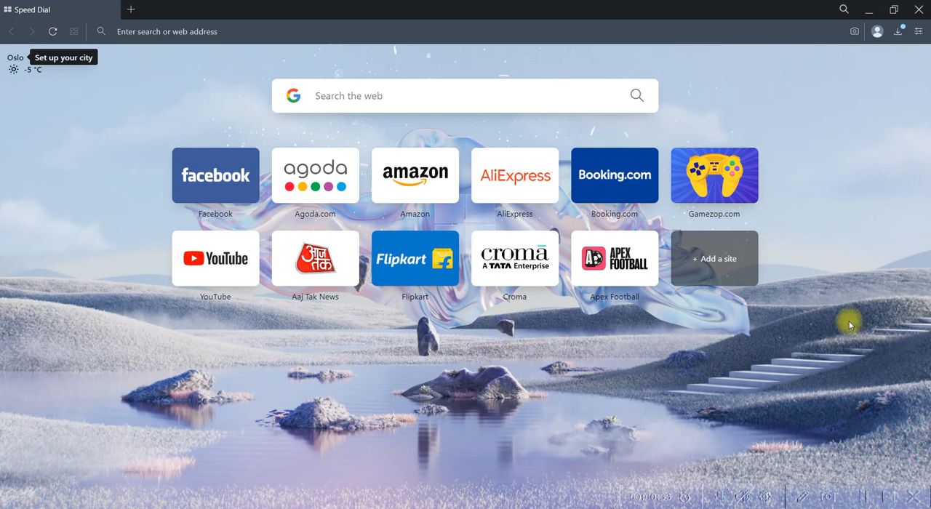
- Search the web for "business standard trial"
left_click(203, 33)
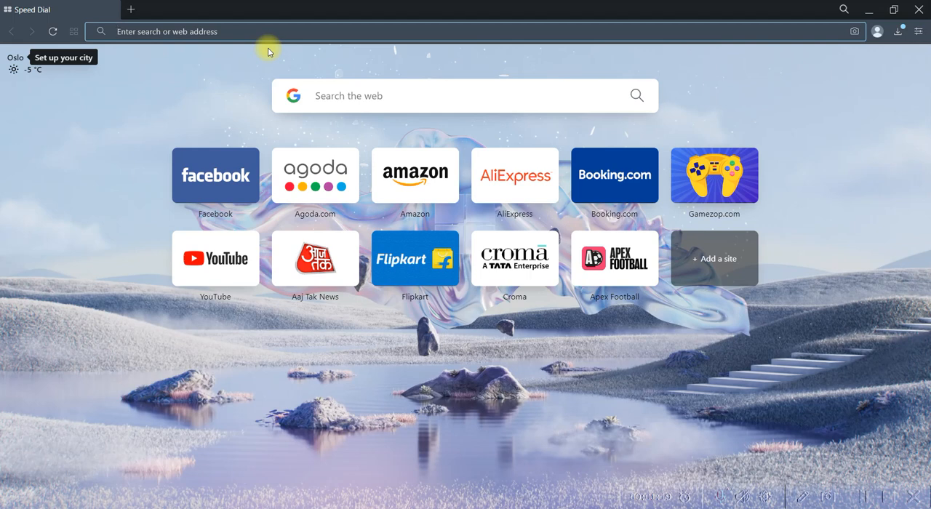
type("business")
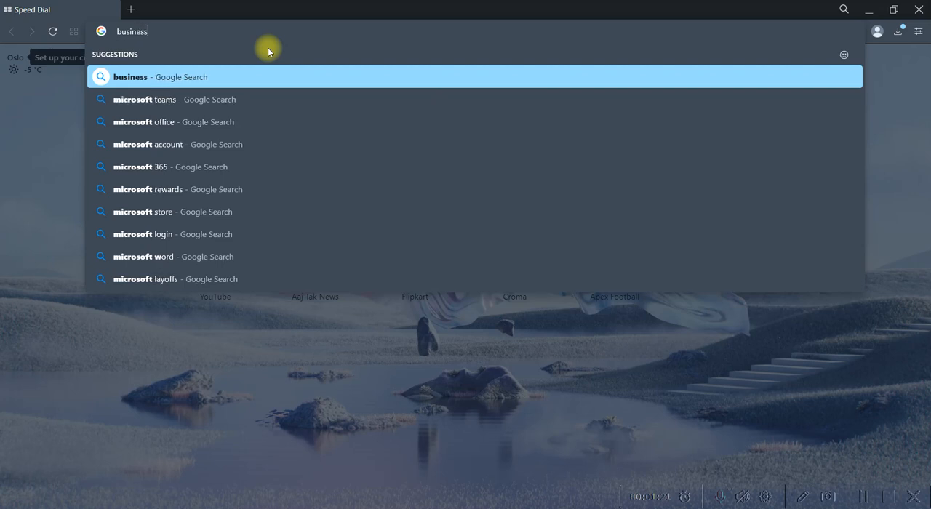
type(" standar")
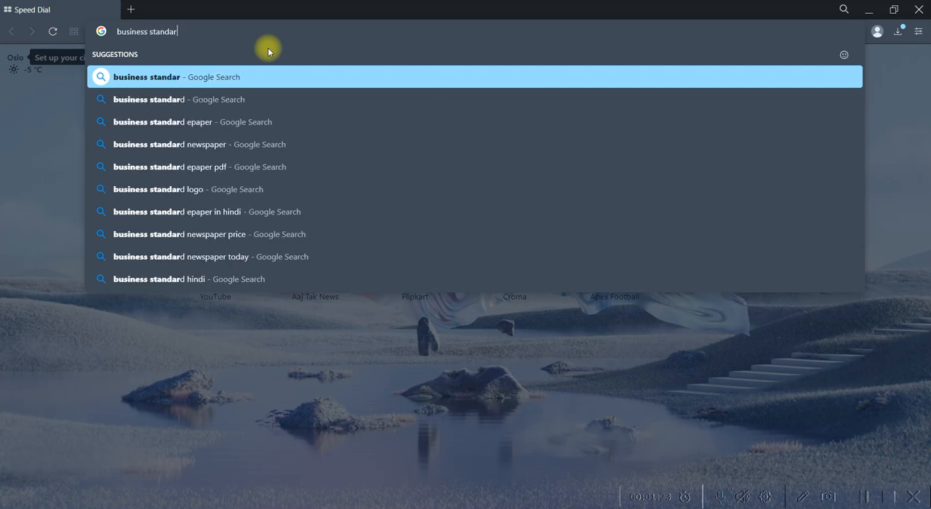
type("d trial")
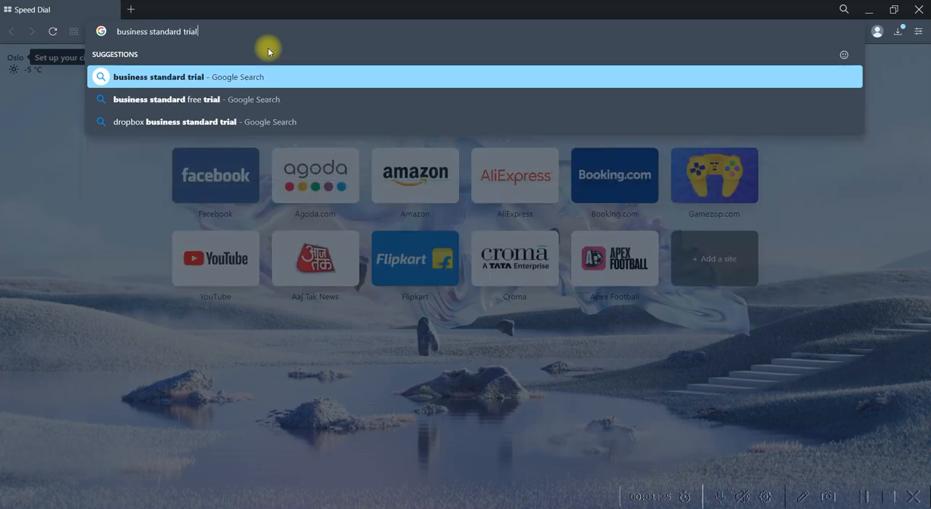
key("Return")
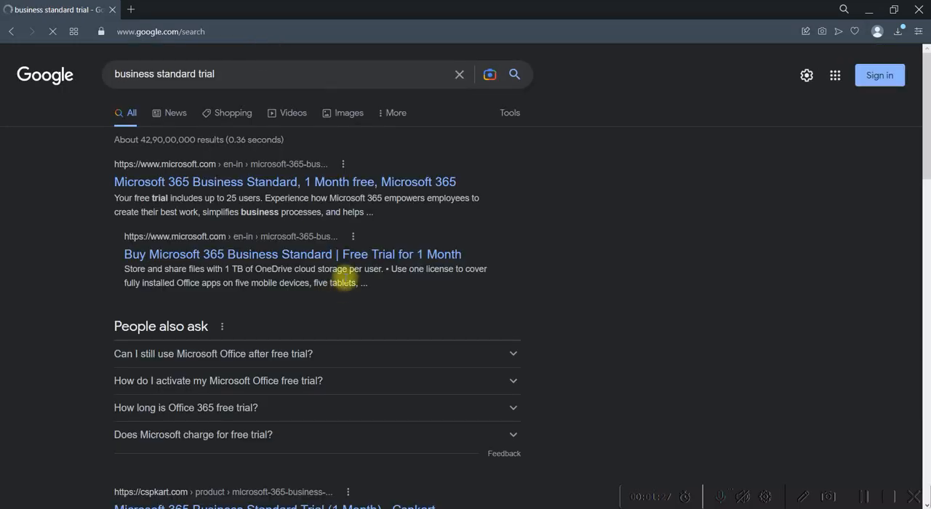
- Open the two Microsoft 365 Business Standard trial results in new tabs and switch to the Buy page
scroll(474, 243, "down", 3)
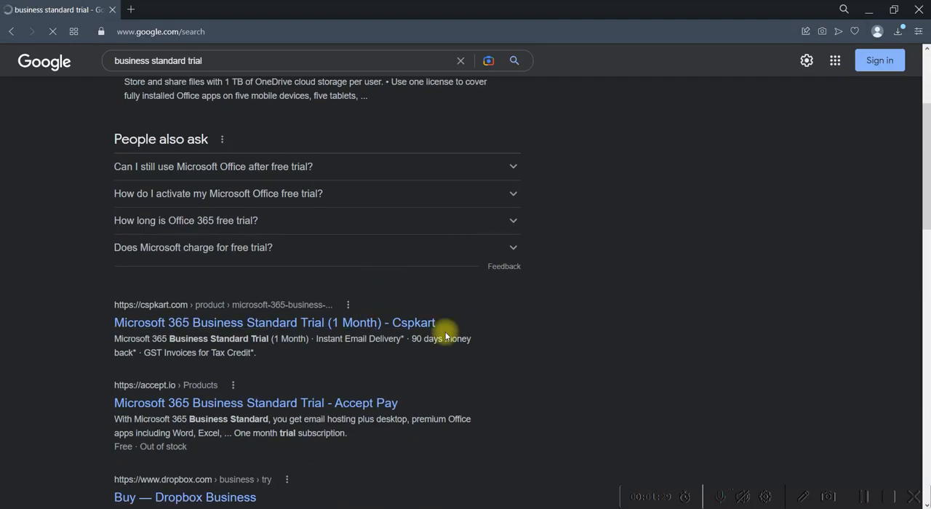
scroll(419, 213, "up", 3)
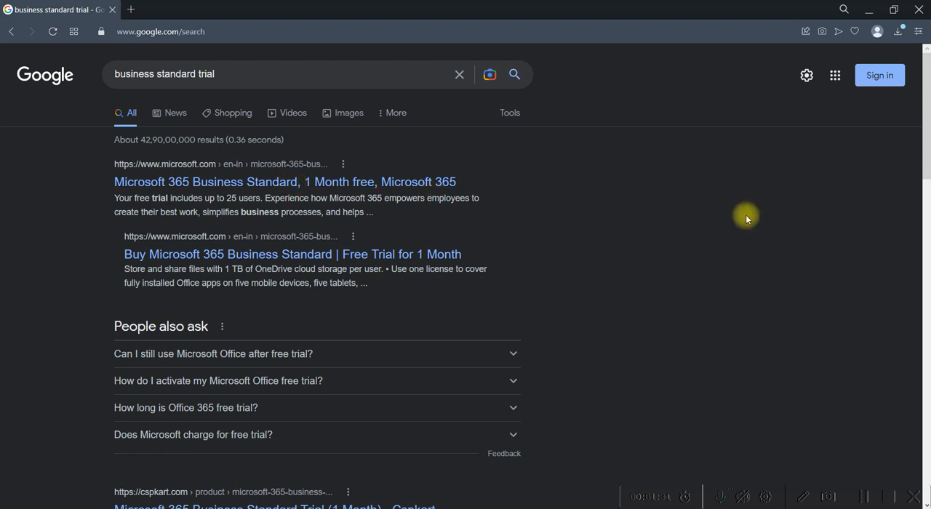
middle_click(240, 182)
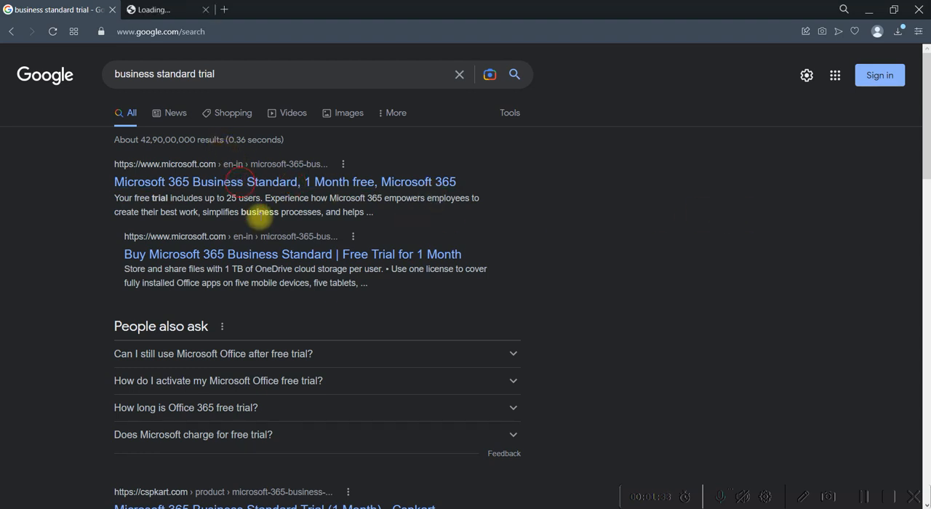
middle_click(236, 254)
left_click(273, 16)
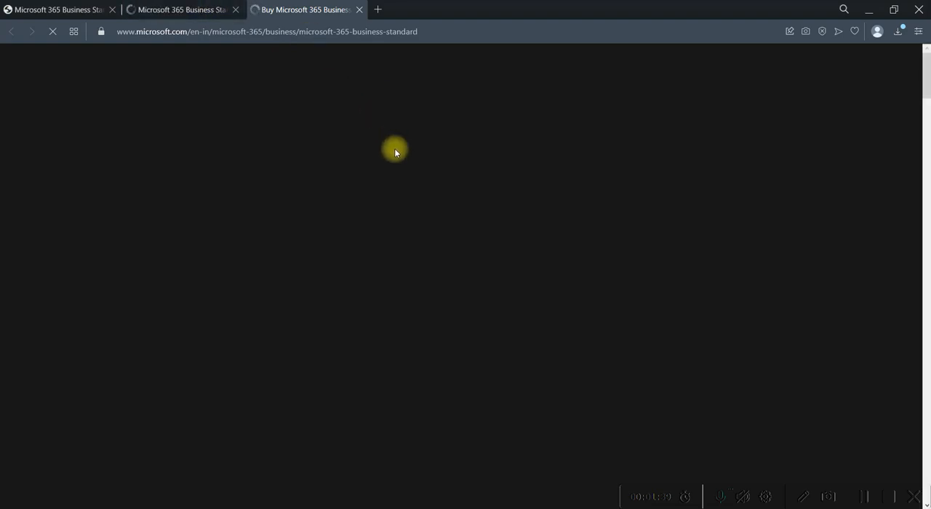
left_click(162, 9)
left_click(299, 13)
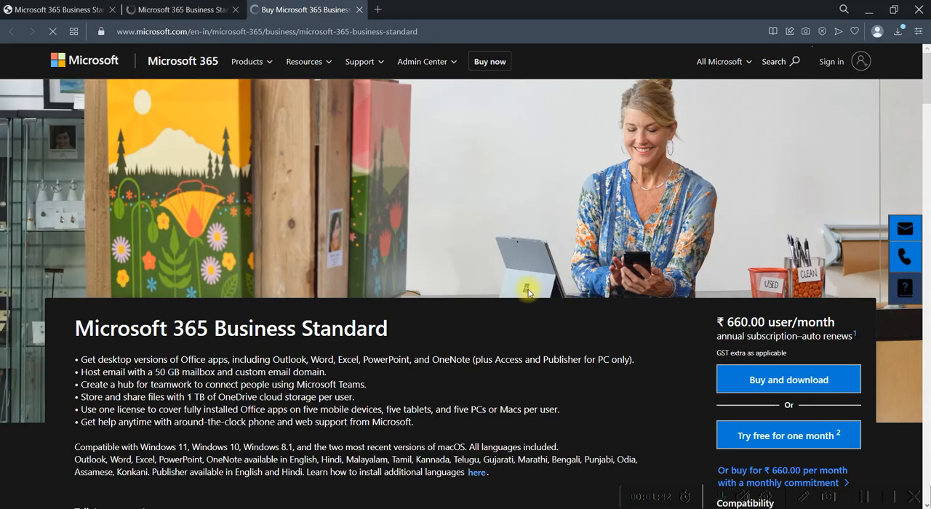
- Review the Microsoft 365 Business Standard product page, its features and included services
scroll(593, 281, "down", 1)
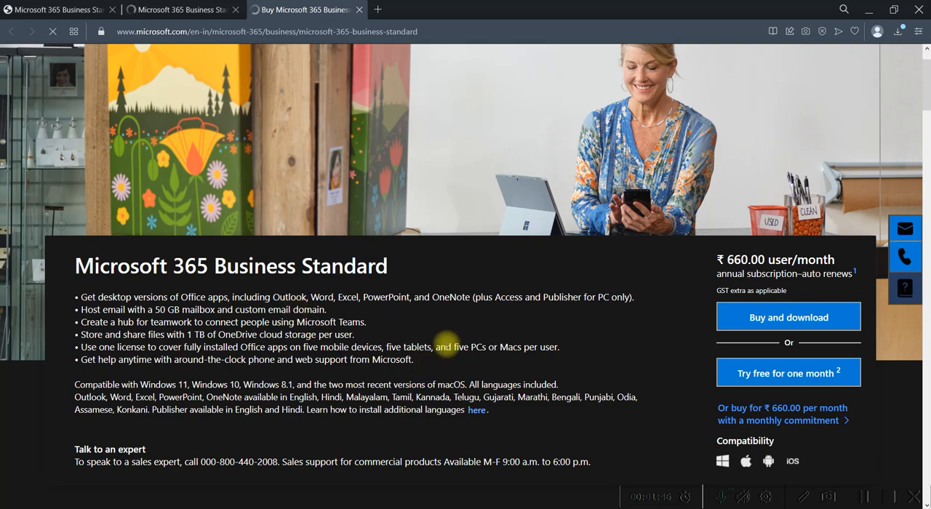
scroll(408, 331, "down", 1)
scroll(473, 411, "down", 2)
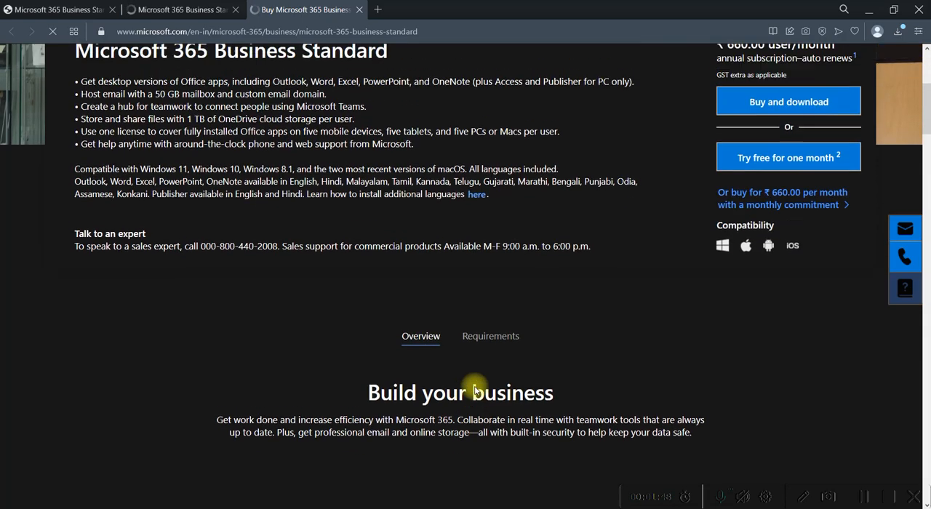
scroll(474, 392, "down", 4)
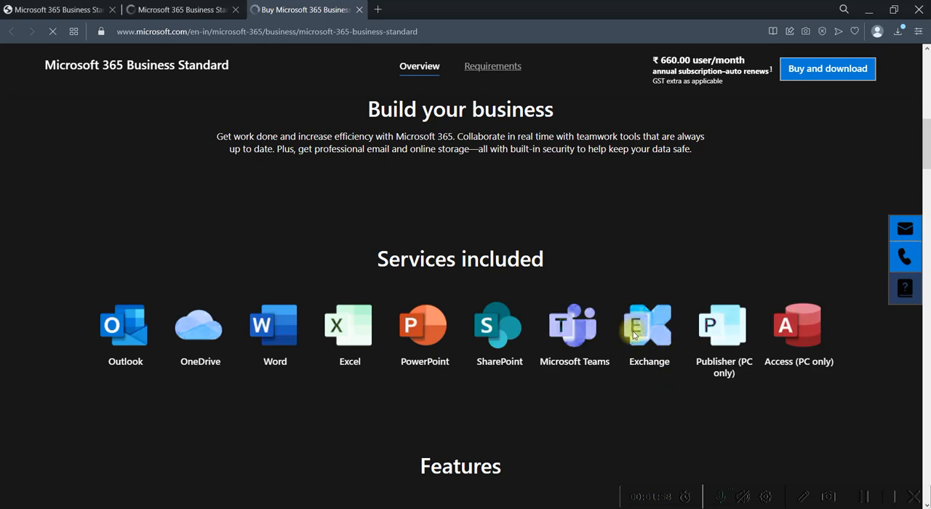
scroll(322, 276, "up", 5)
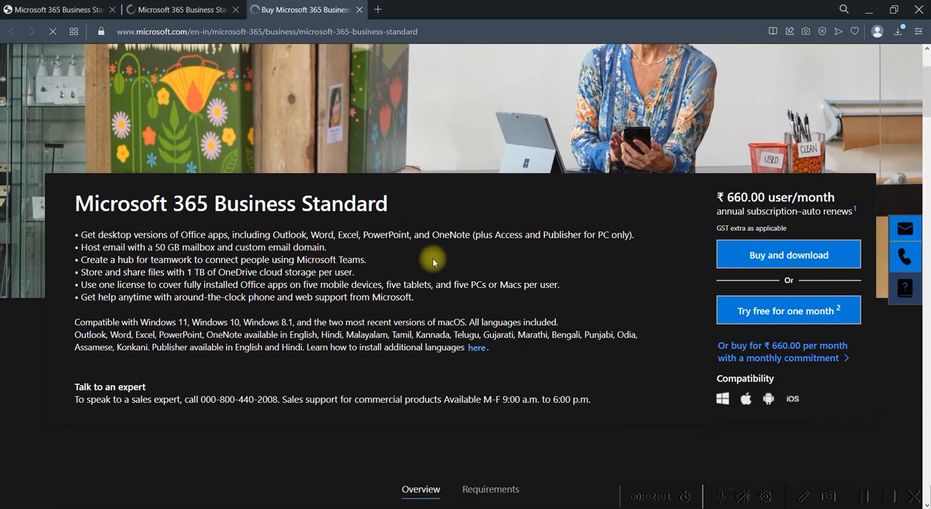
left_click_drag(92, 234, 488, 236)
left_click_drag(103, 247, 339, 250)
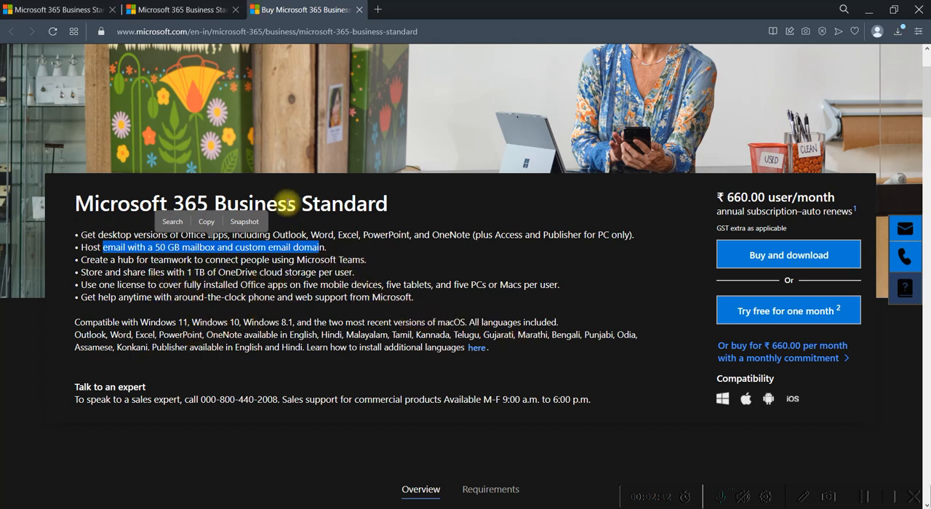
scroll(295, 253, "down", 2)
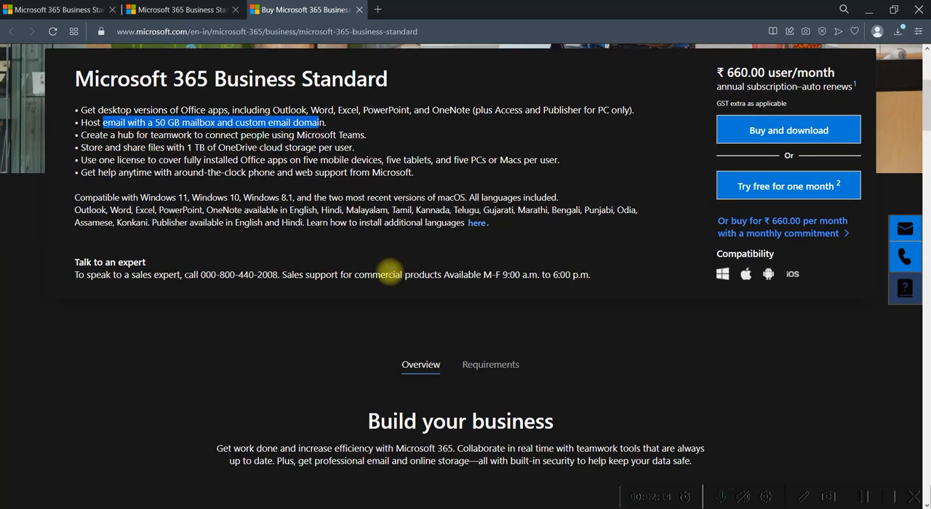
scroll(384, 339, "up", 3)
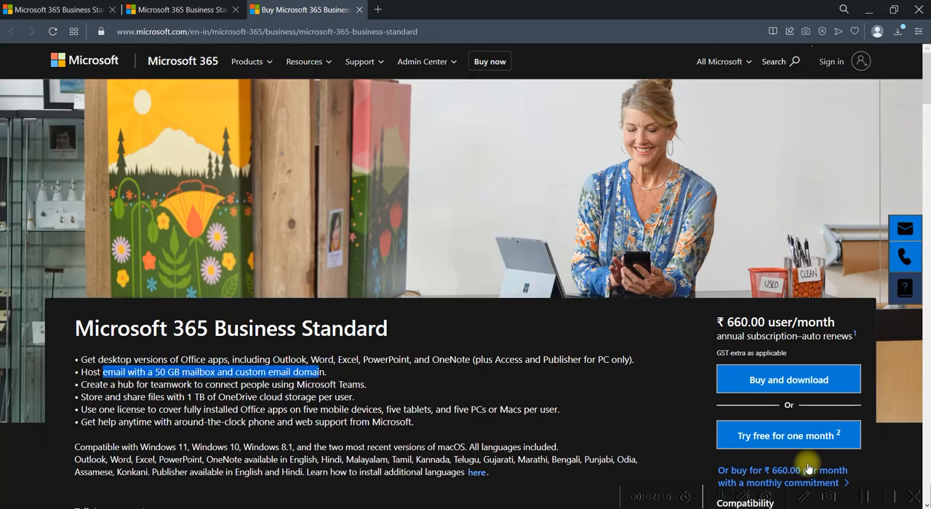
- Start the one-month free trial, enter the work email address with the onmicrosoft.com domain, and continue
left_click(786, 443)
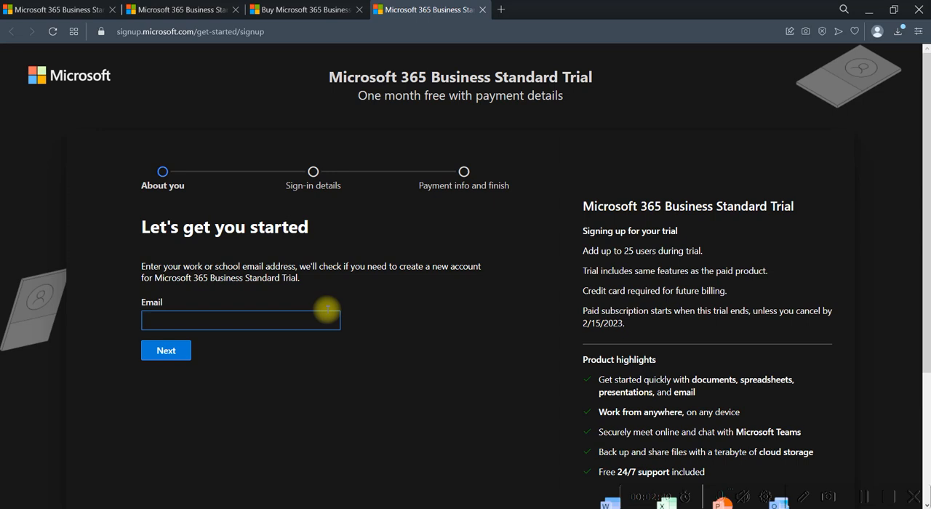
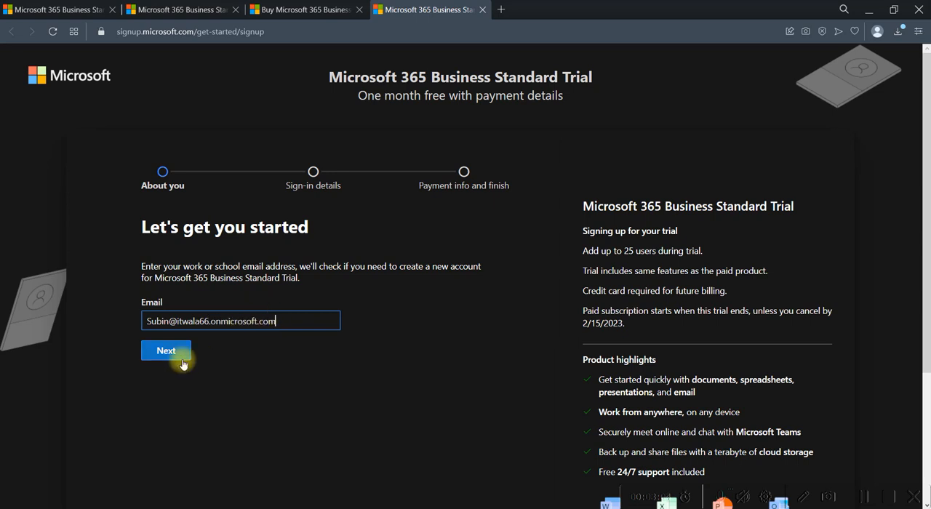
left_click(182, 360)
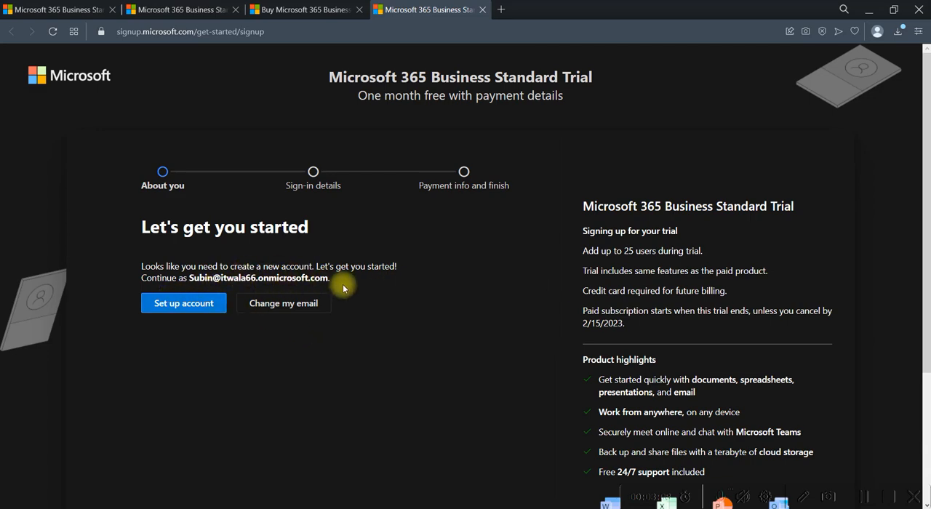
- Proceed to set up the new account and fill in the first name and surname
left_click_drag(331, 280, 188, 279)
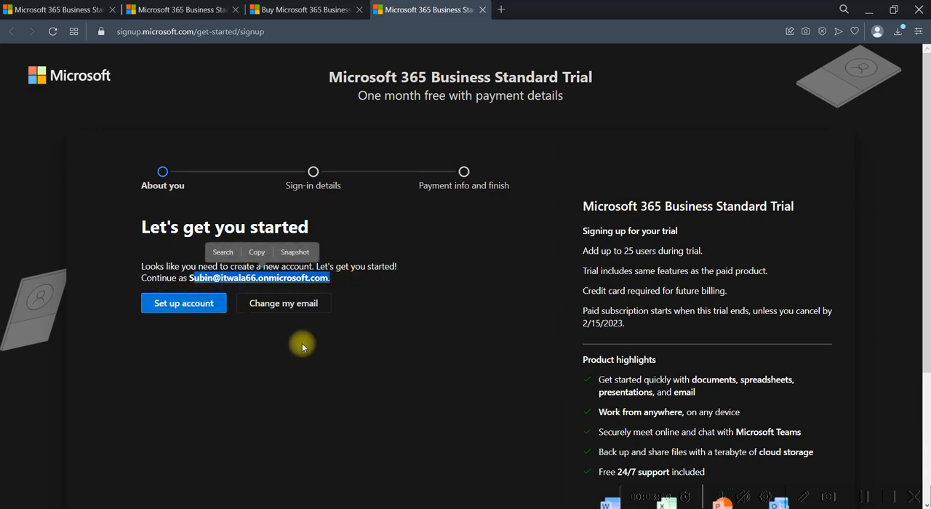
scroll(509, 310, "down", 3)
scroll(526, 310, "up", 3)
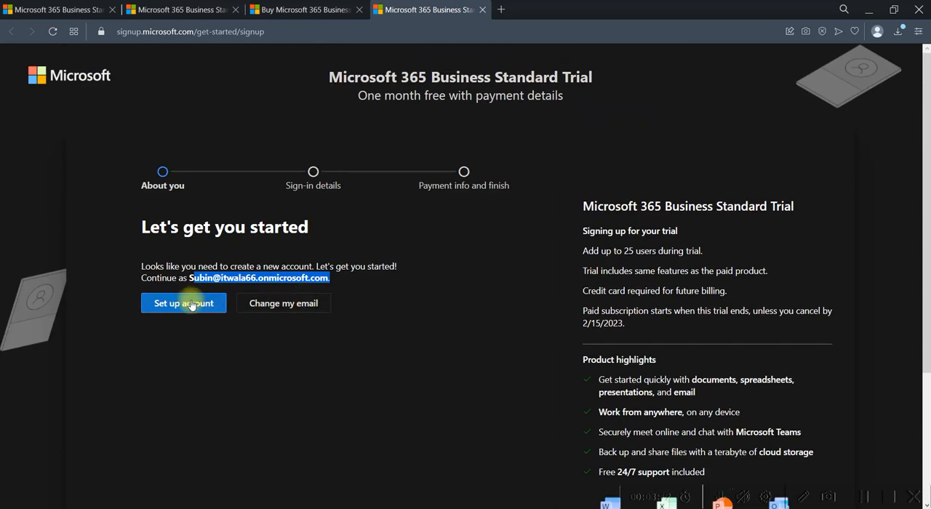
left_click(197, 303)
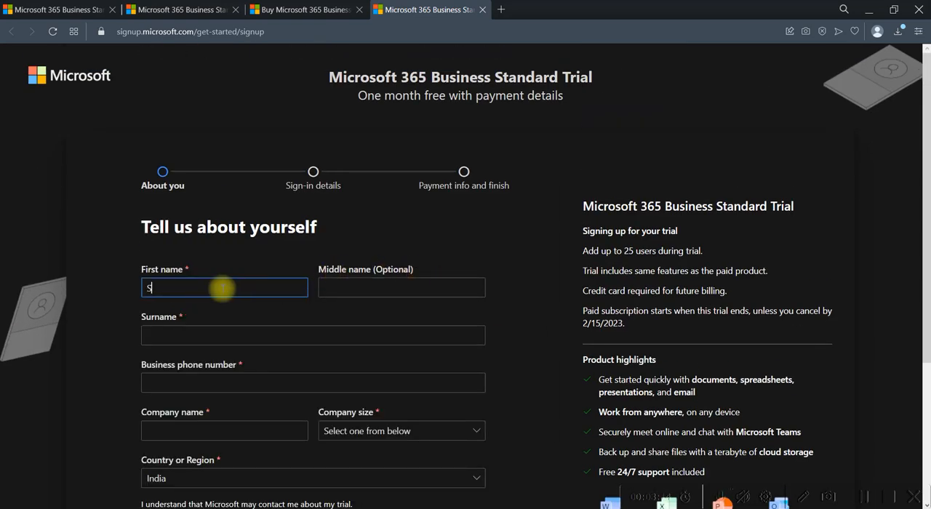
key("Tab")
key("Tab")
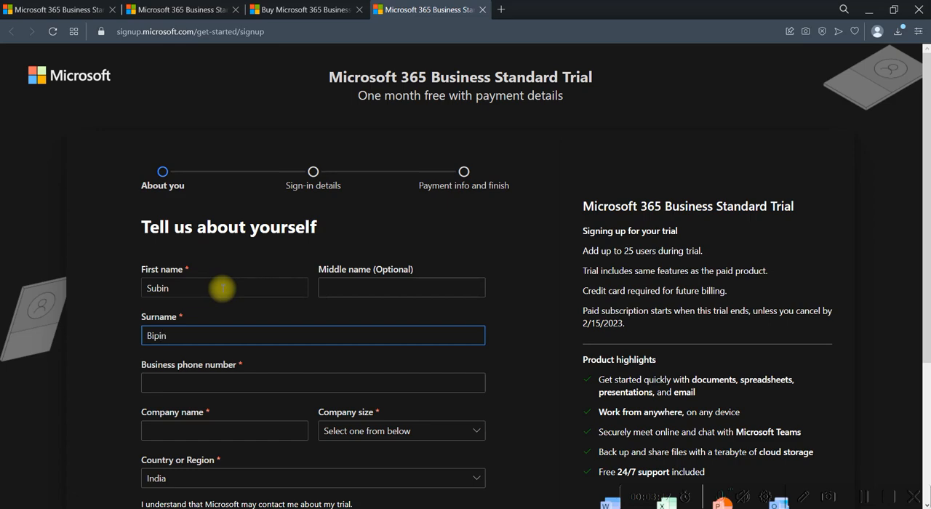
scroll(277, 295, "down", 2)
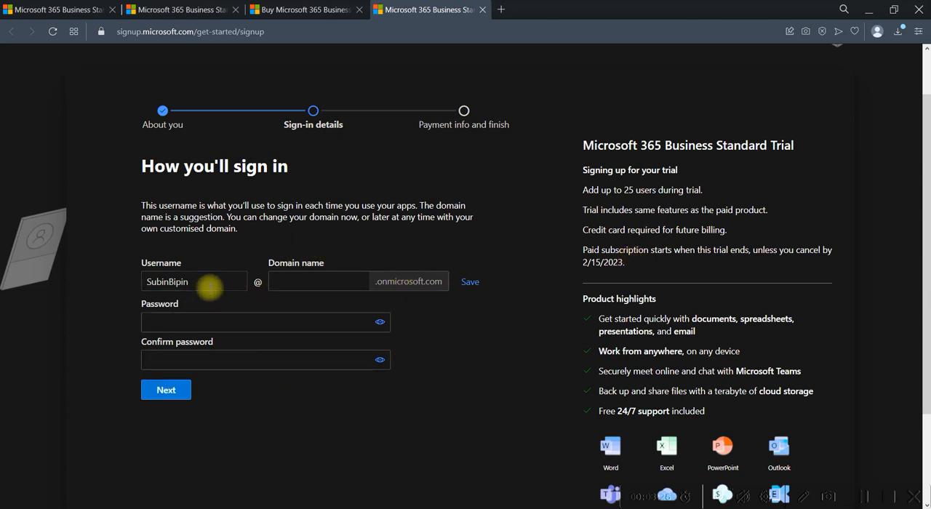
- Shorten the sign-in username to the first name and enter the organisation's domain name
double_click(210, 284)
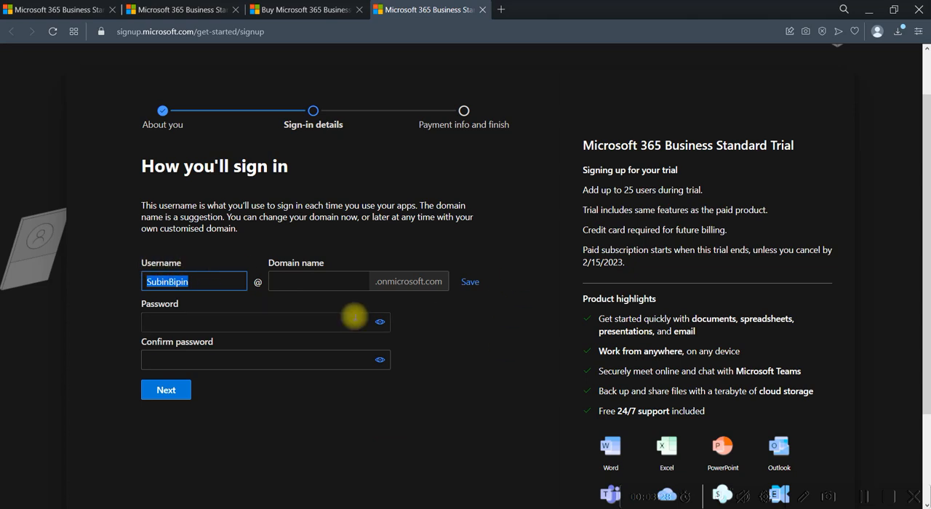
left_click(217, 277)
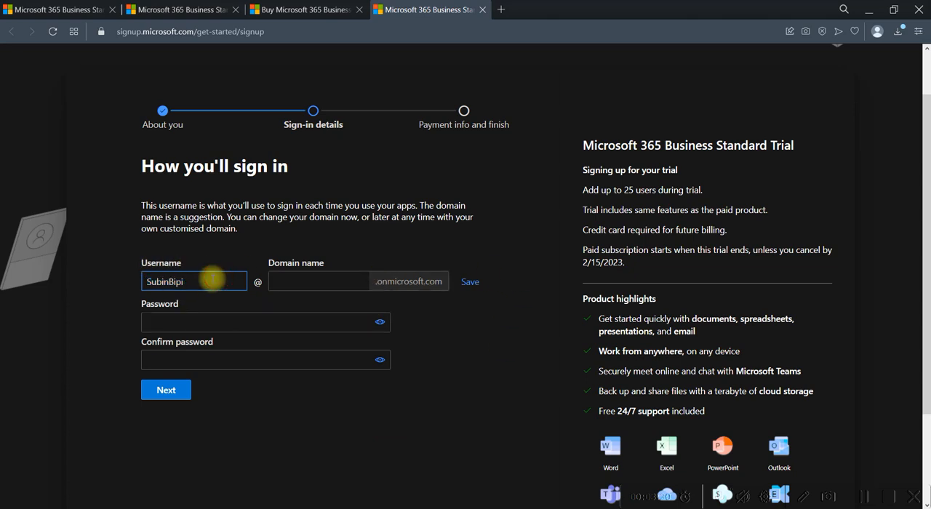
key("BackSpace")
key("BackSpace")
key("BackSpace")
key("BackSpace")
key("Tab")
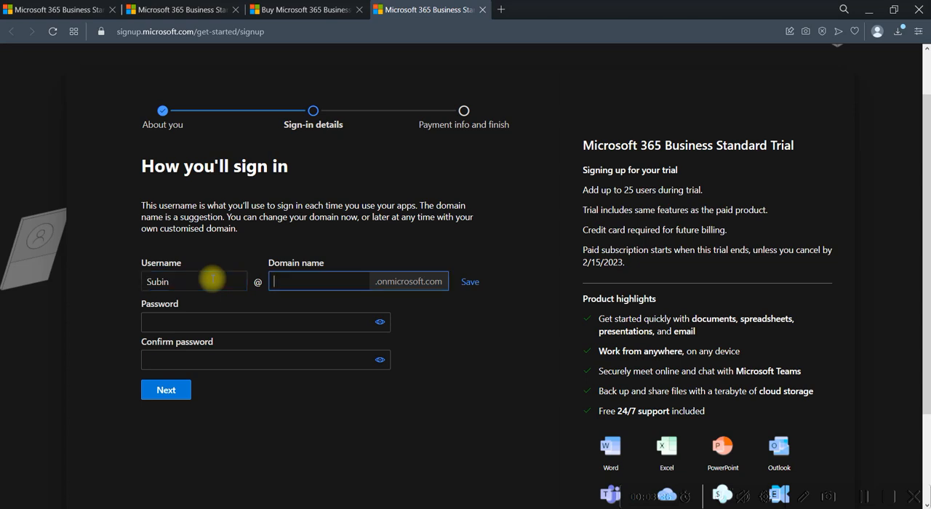
type("itwala66")
- Enter and confirm the account password, then continue to the payment step
left_click(205, 323)
type("•••••••")
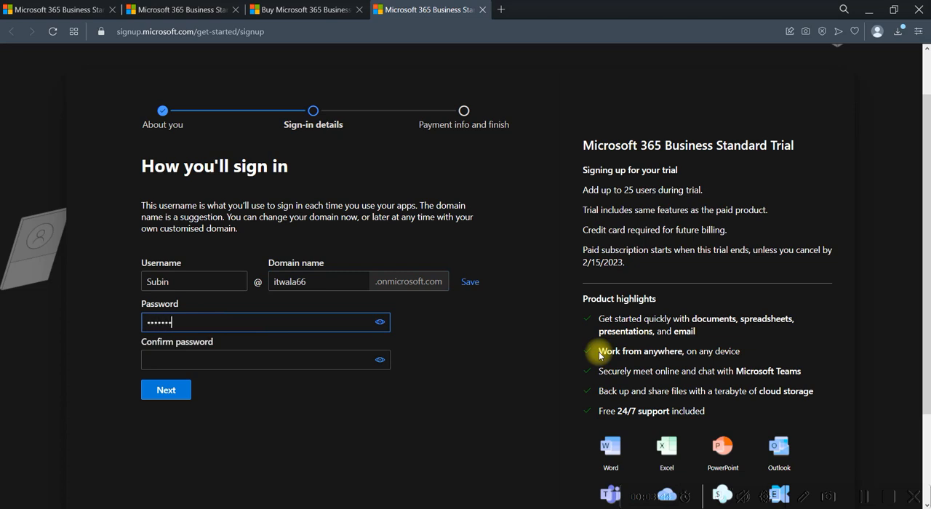
key("ctrl+a")
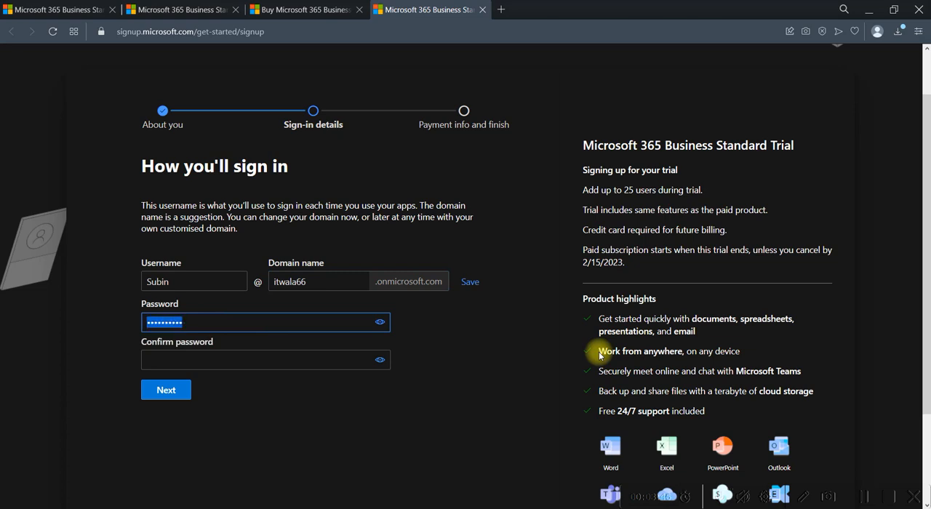
type("••••••••••")
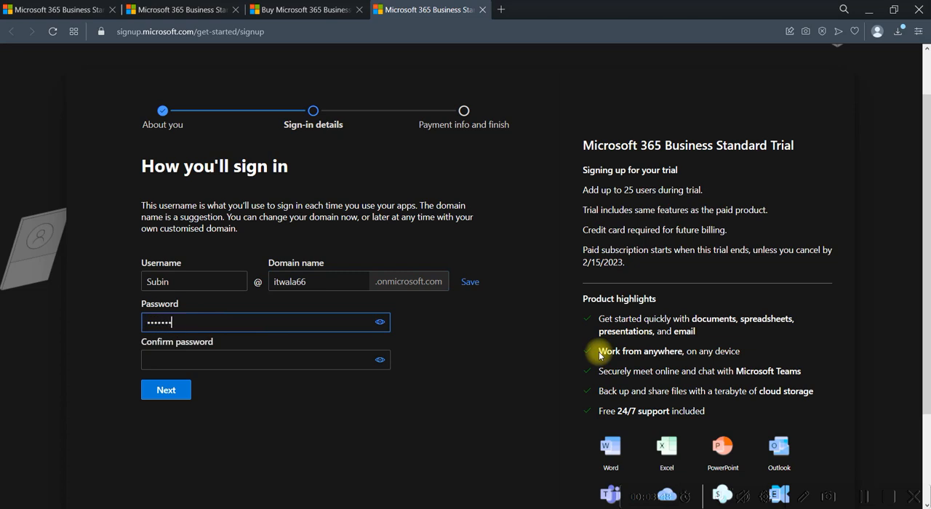
key("Tab")
type("••••••••••")
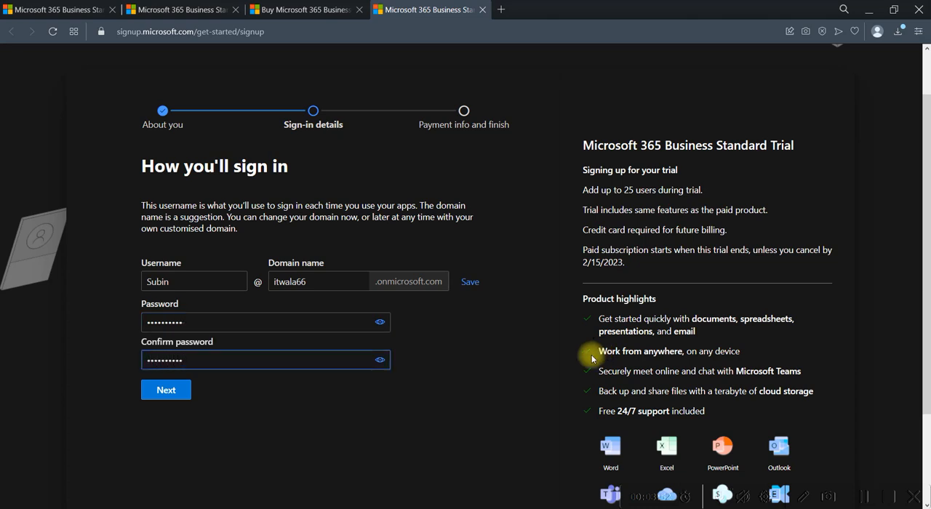
left_click(163, 390)
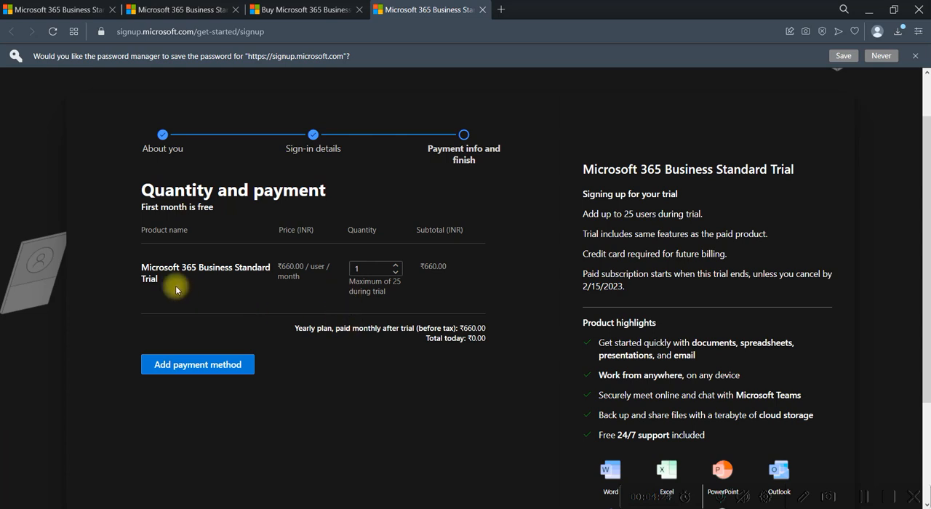
- Review the quantity and payment summary for the trial subscription
left_click_drag(180, 267, 294, 267)
double_click(312, 242)
left_click_drag(282, 247, 296, 248)
left_click(288, 260)
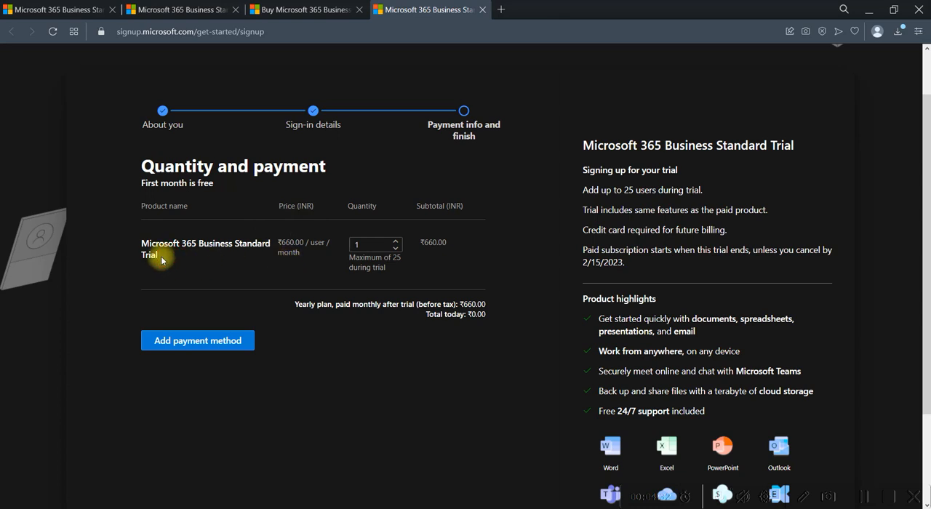
left_click_drag(161, 256, 172, 240)
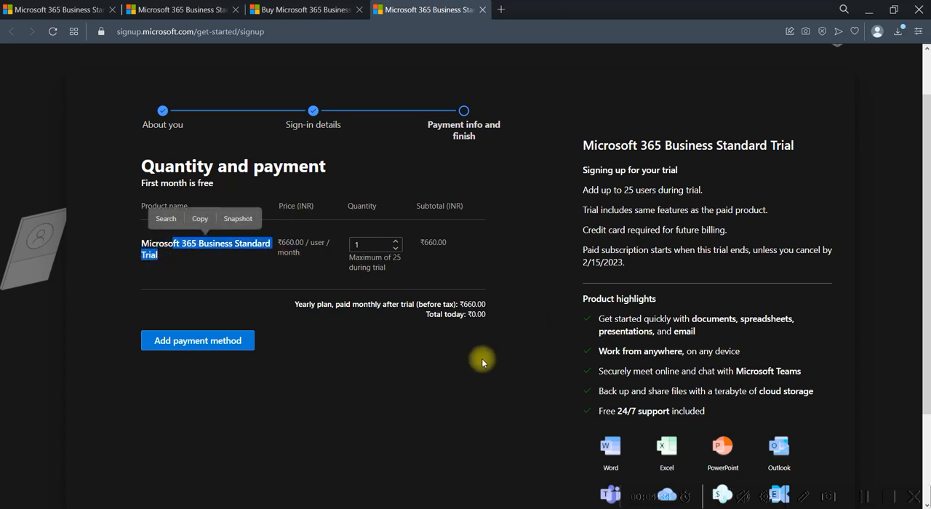
left_click_drag(465, 314, 499, 313)
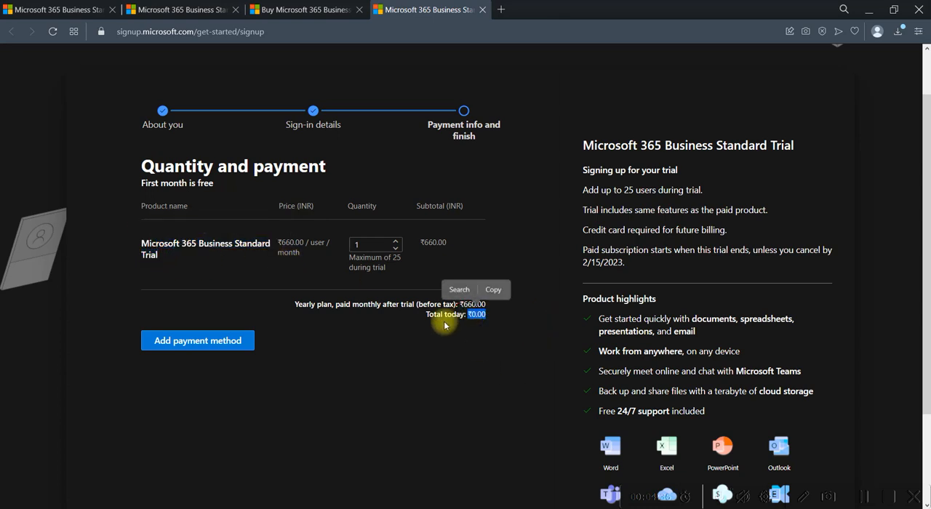
left_click(496, 329)
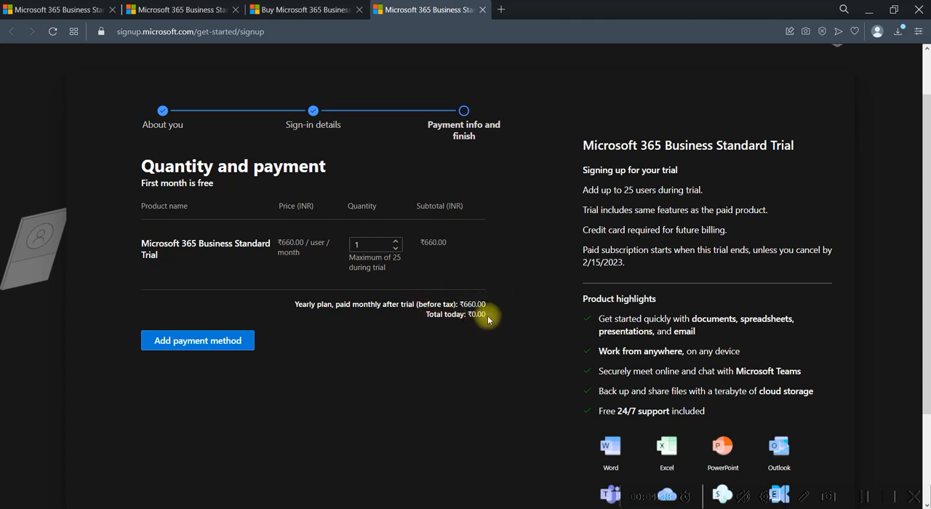
left_click_drag(485, 315, 461, 314)
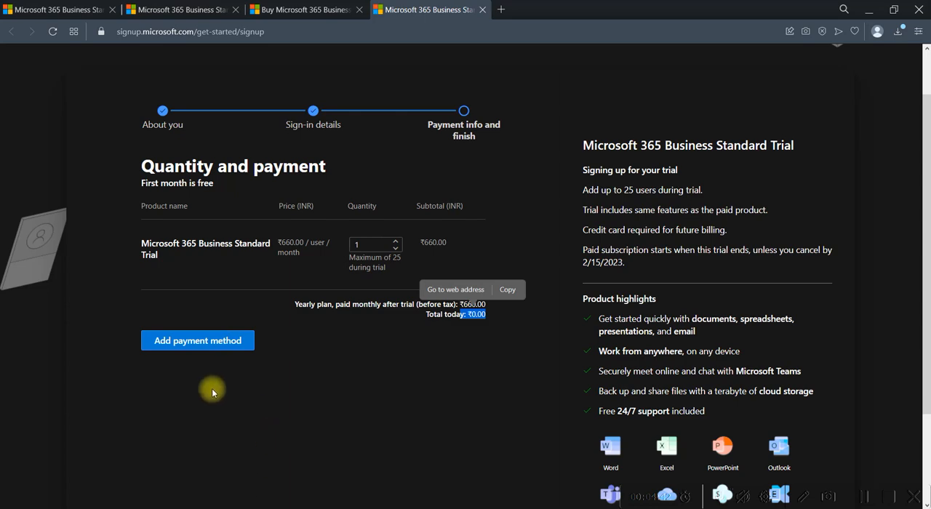
scroll(396, 409, "down", 2)
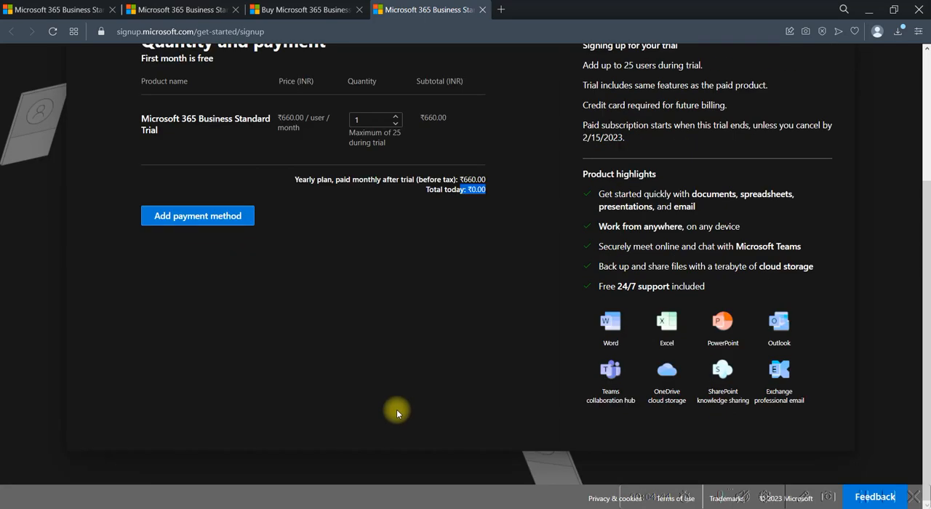
scroll(389, 422, "up", 3)
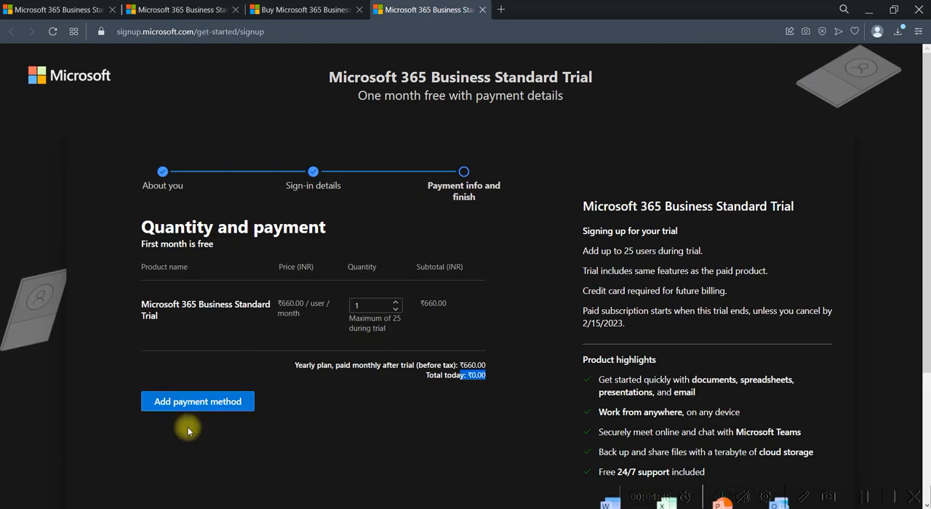
- Open the payment method form and start the trial
left_click(207, 403)
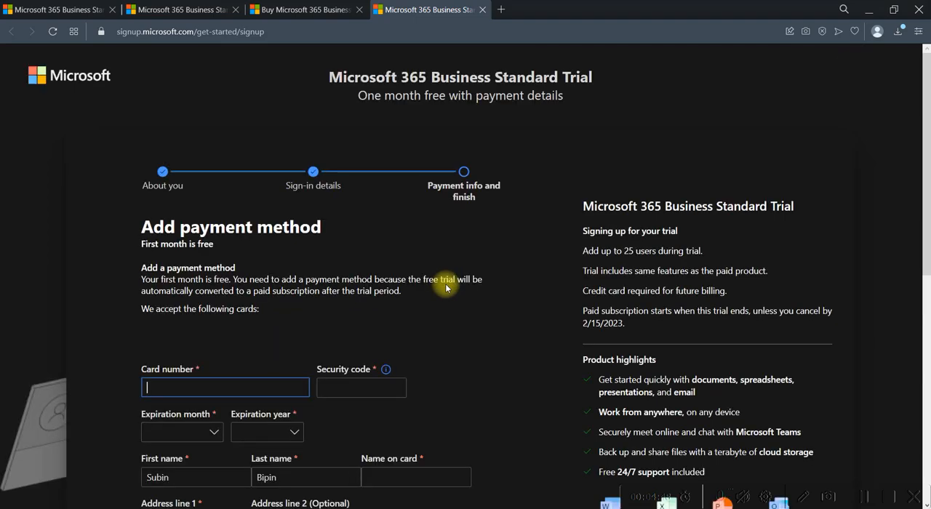
scroll(446, 284, "down", 3)
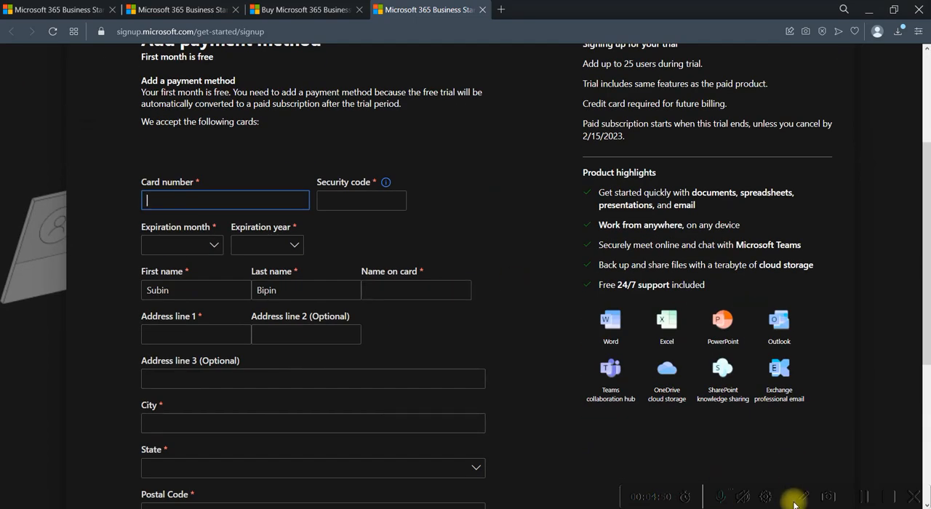
scroll(865, 497, "down", 10)
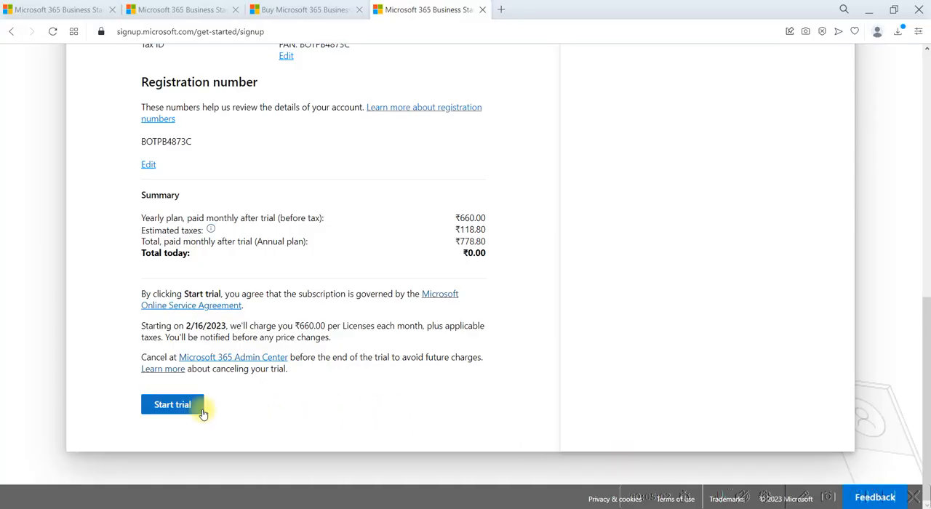
left_click(195, 411)
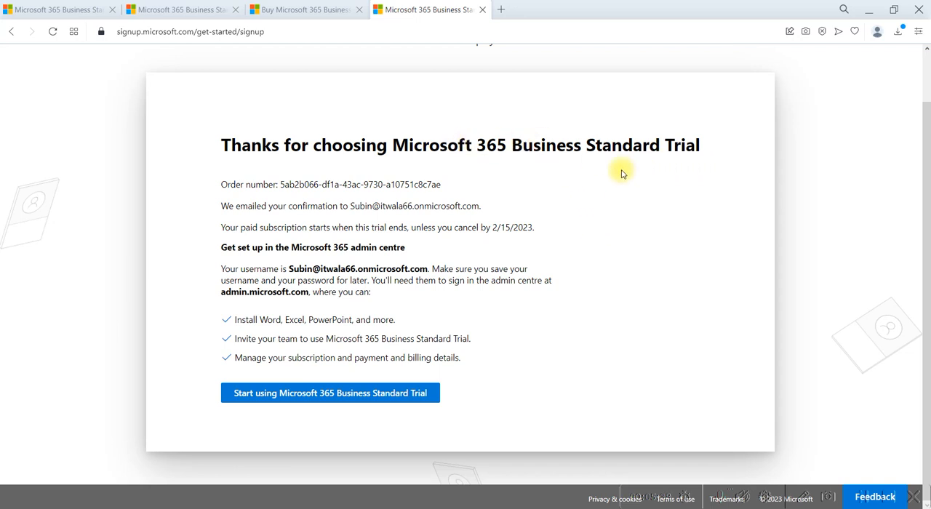
- Review the trial confirmation details, including the cancellation date and sign-in username
left_click_drag(436, 228, 535, 231)
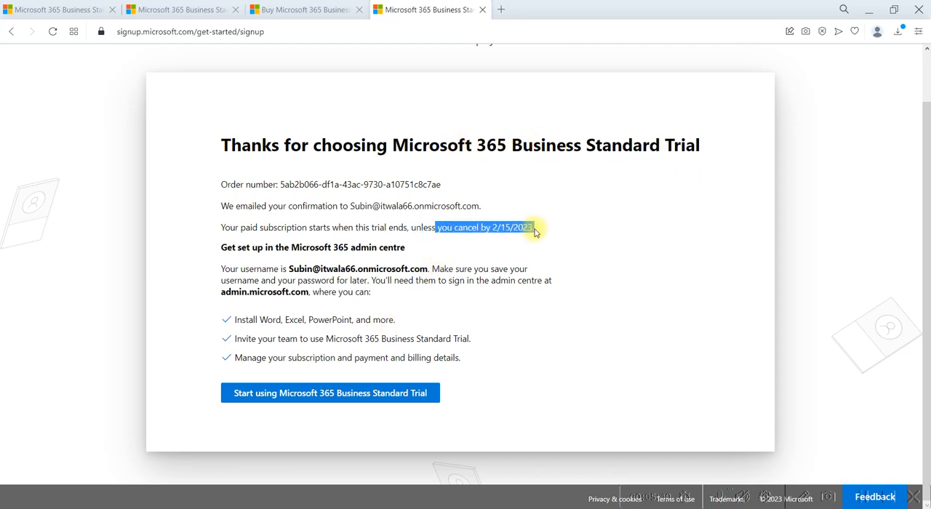
left_click(615, 265)
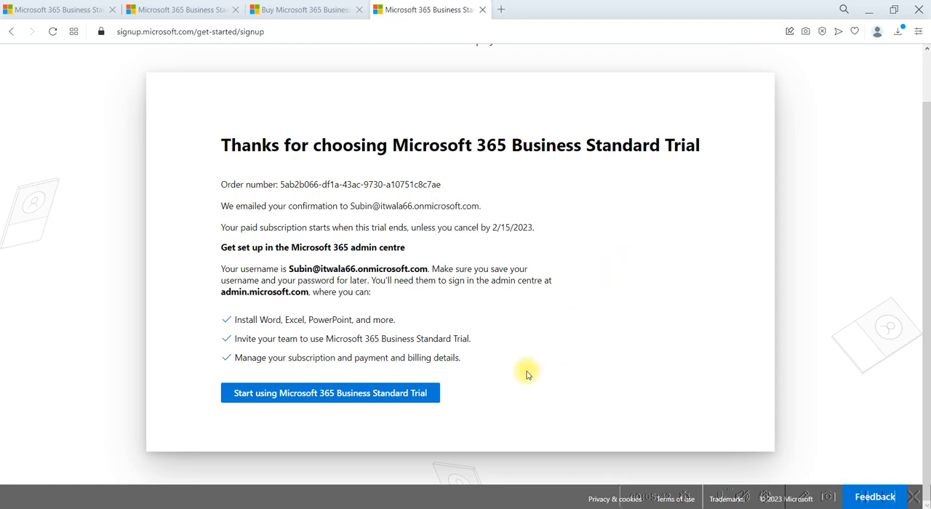
left_click_drag(287, 268, 428, 270)
left_click(612, 307)
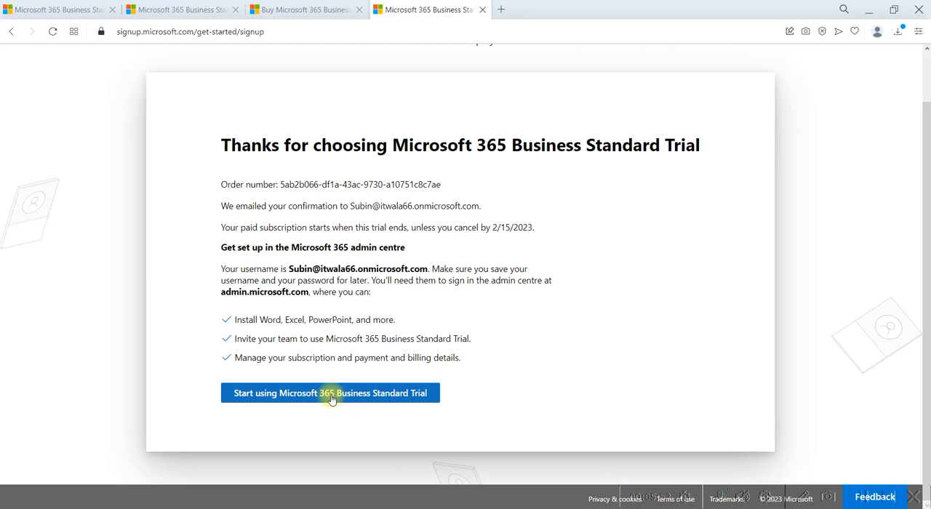
left_click_drag(221, 247, 404, 247)
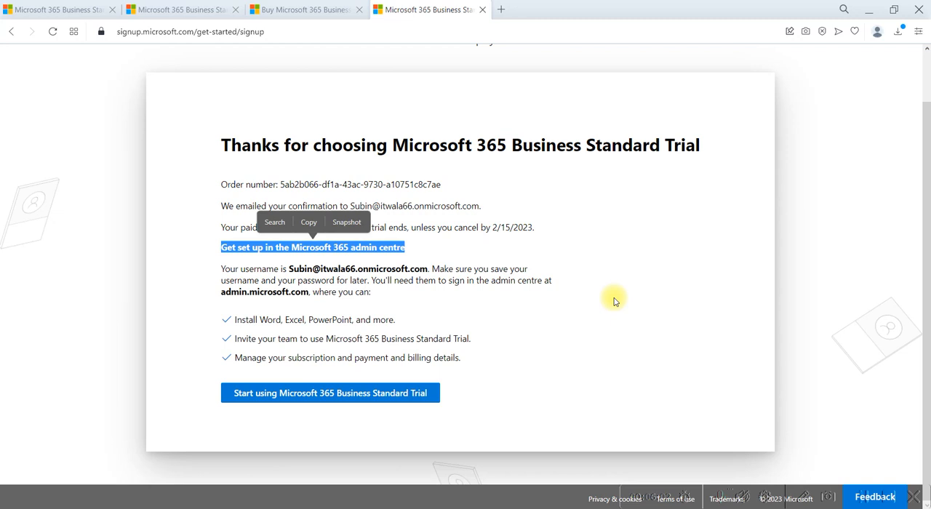
- Start using the trial in the Microsoft 365 admin centre and exit the setup wizard
left_click(331, 393)
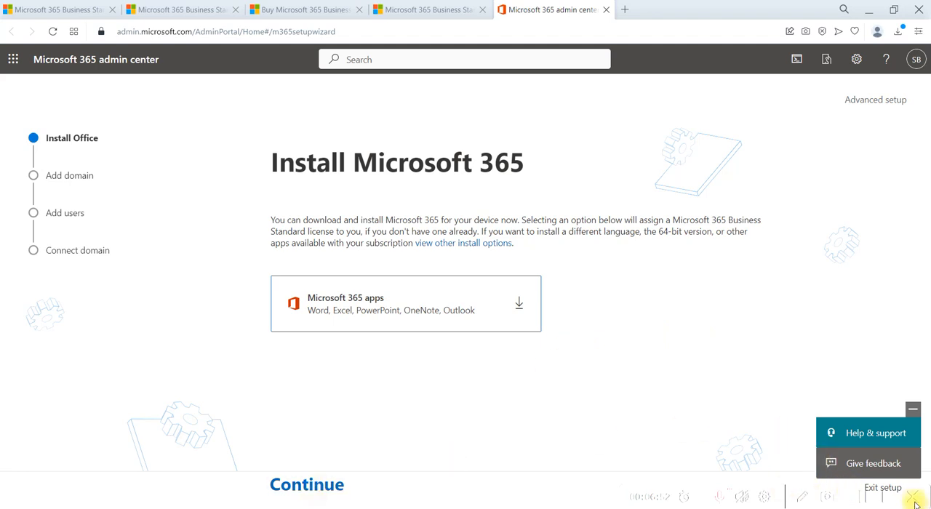
left_click(912, 409)
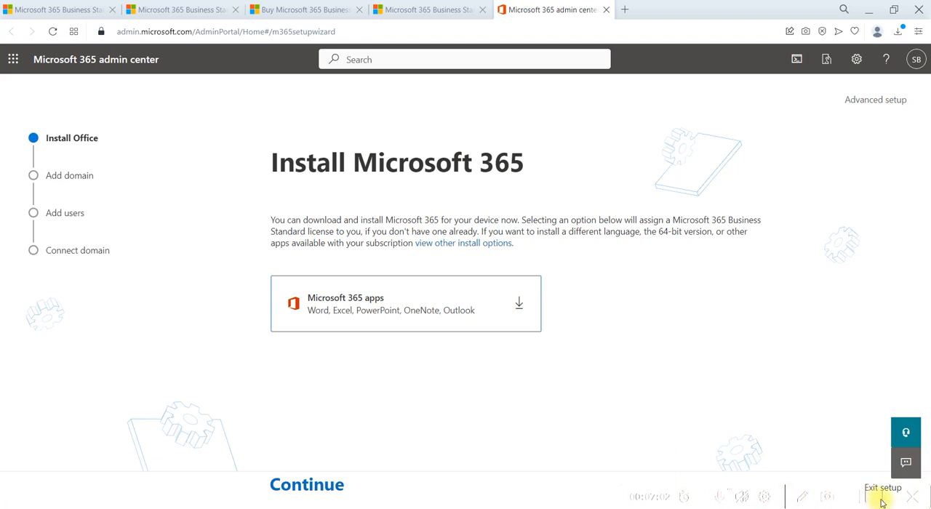
left_click(882, 490)
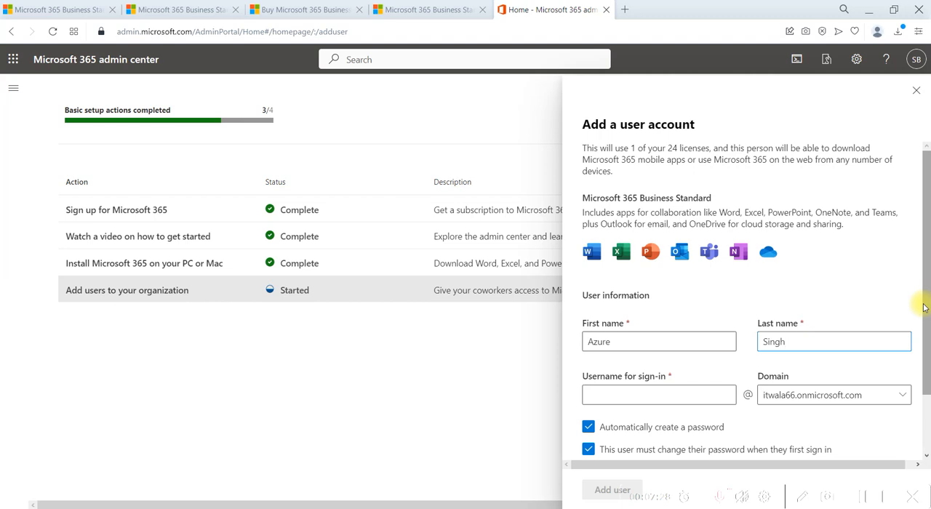
- Add the new user with a sign-in username, a manually entered password, and no forced password change at first sign-in
key("Tab")
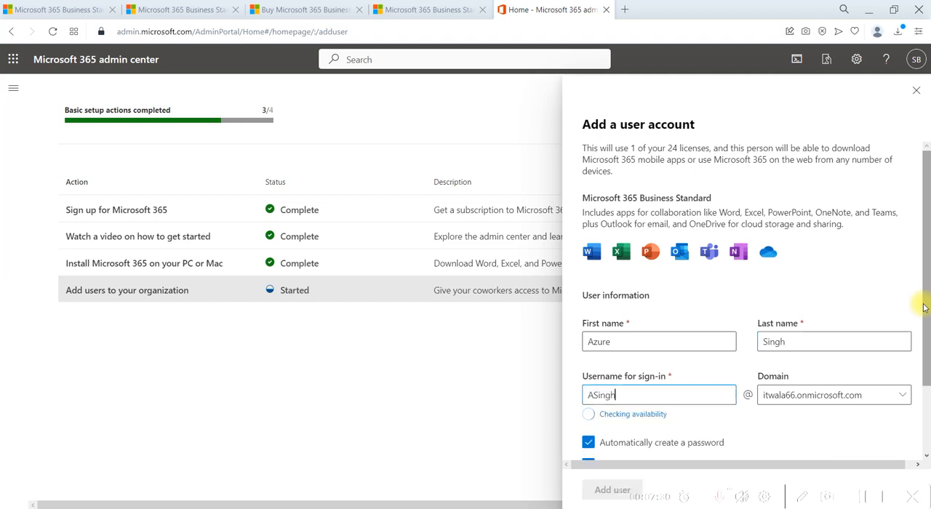
scroll(726, 336, "down", 1)
left_click(661, 355)
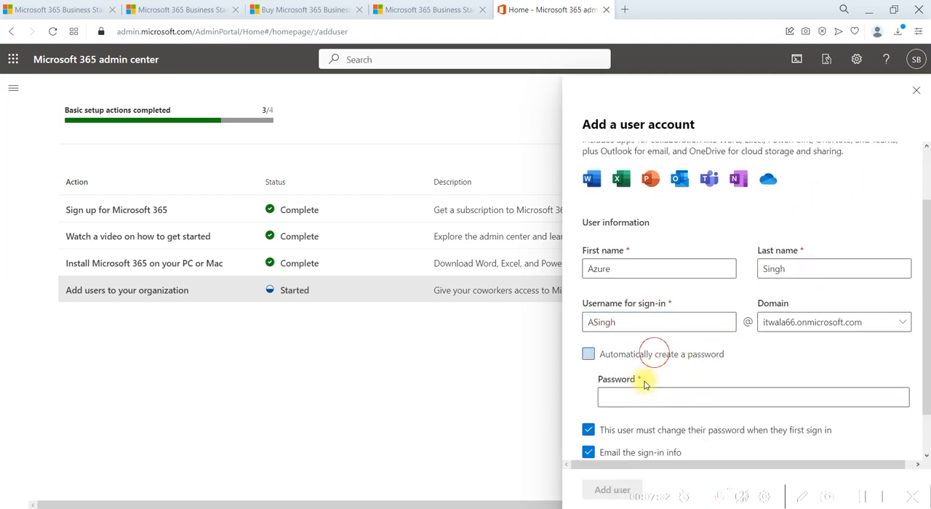
left_click(645, 383)
type("P")
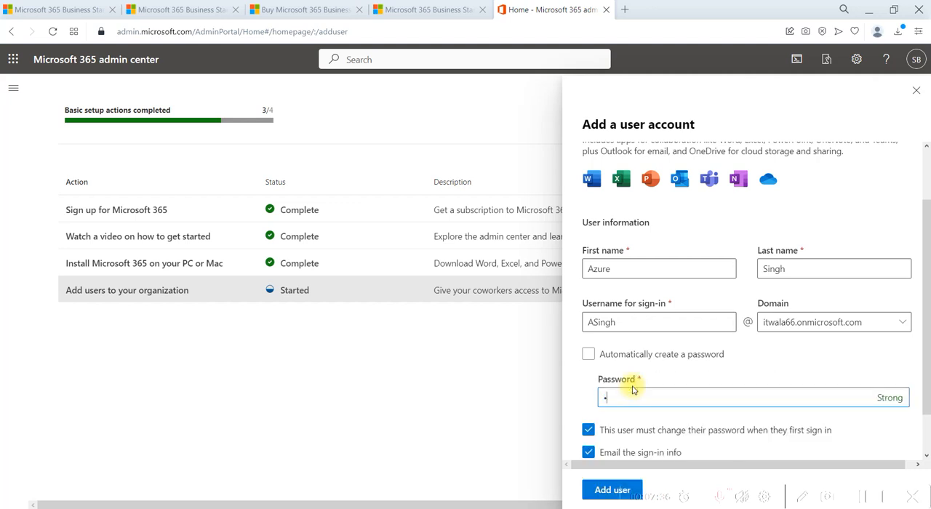
scroll(632, 390, "down", 1)
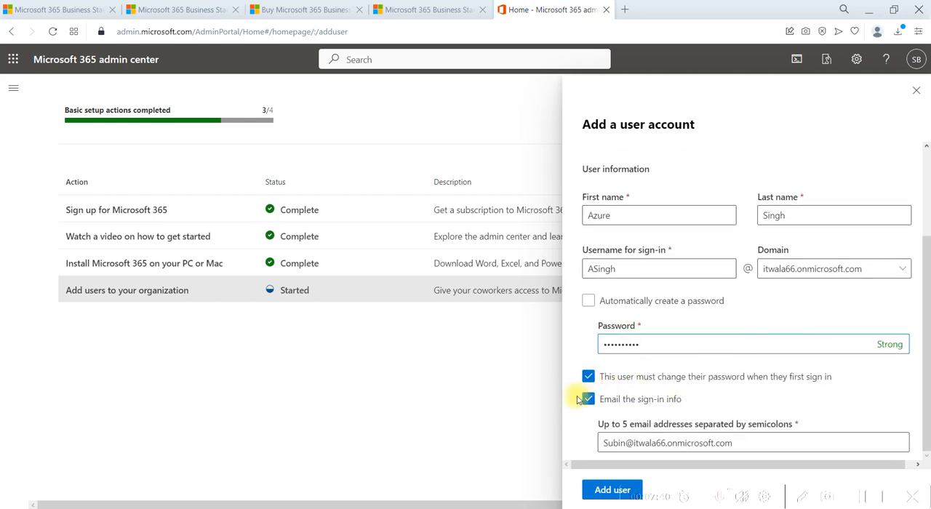
left_click(589, 378)
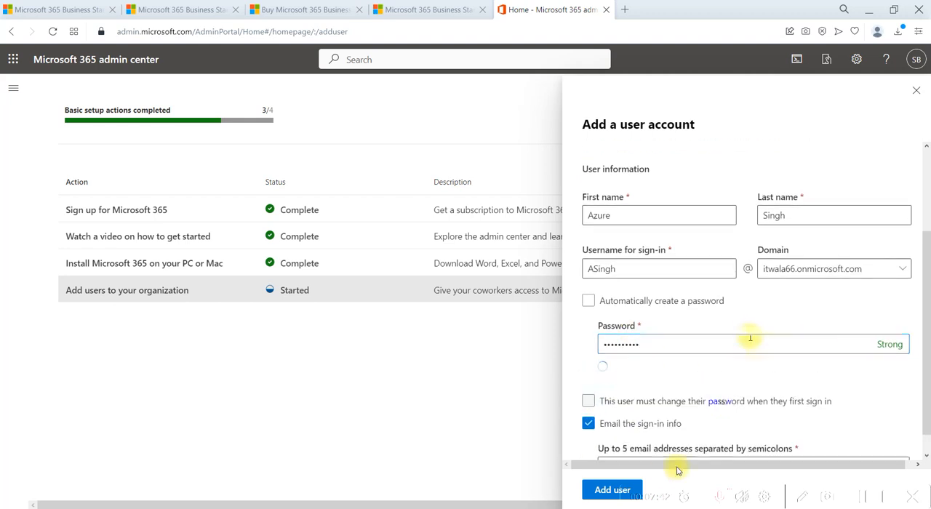
left_click(598, 489)
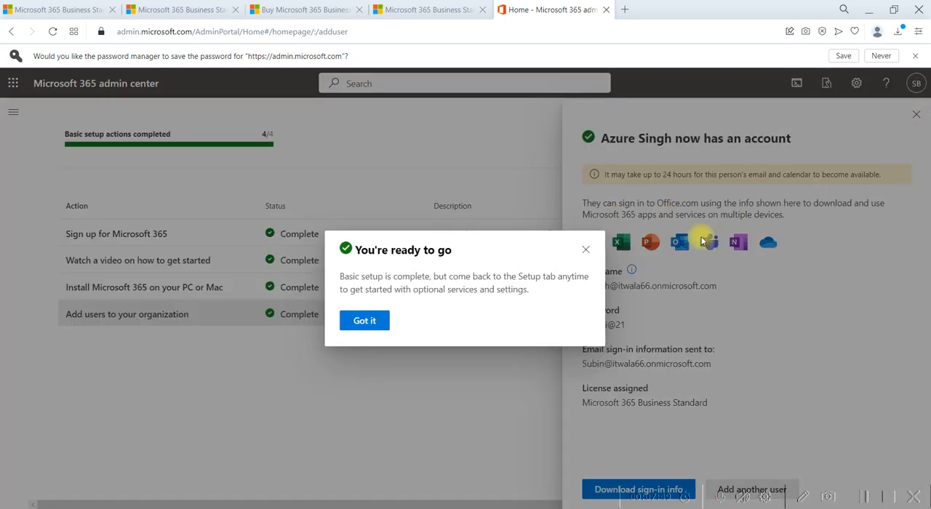
- Dismiss the setup completion message and close the new user's confirmation panel
left_click(350, 322)
left_click(916, 114)
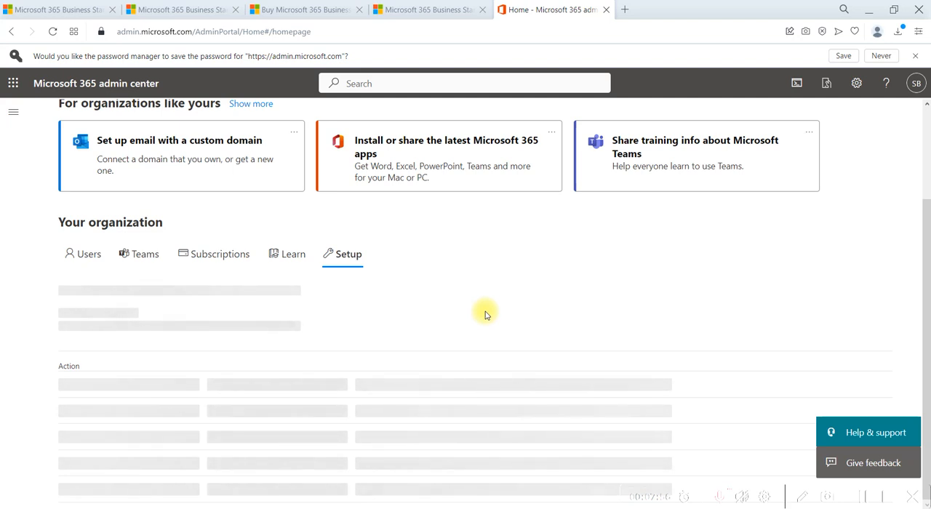
scroll(485, 314, "down", 1)
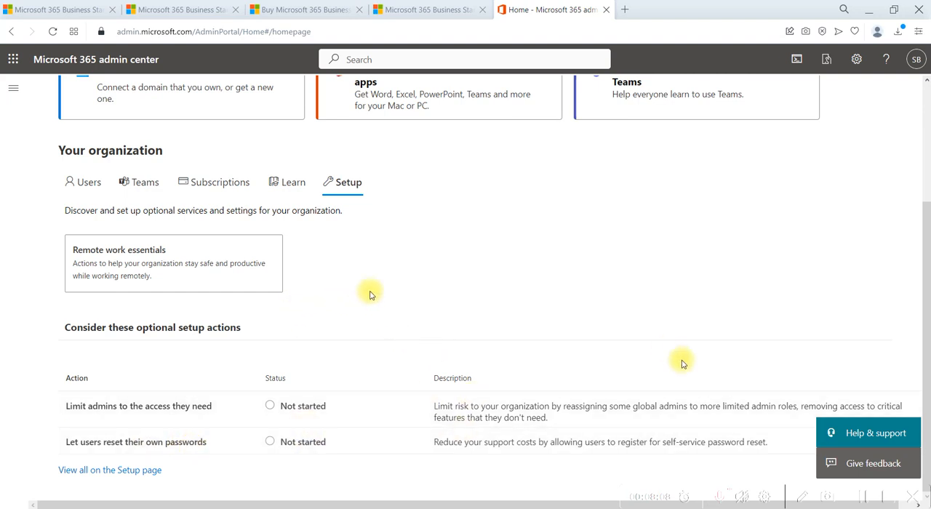
scroll(152, 214, "up", 3)
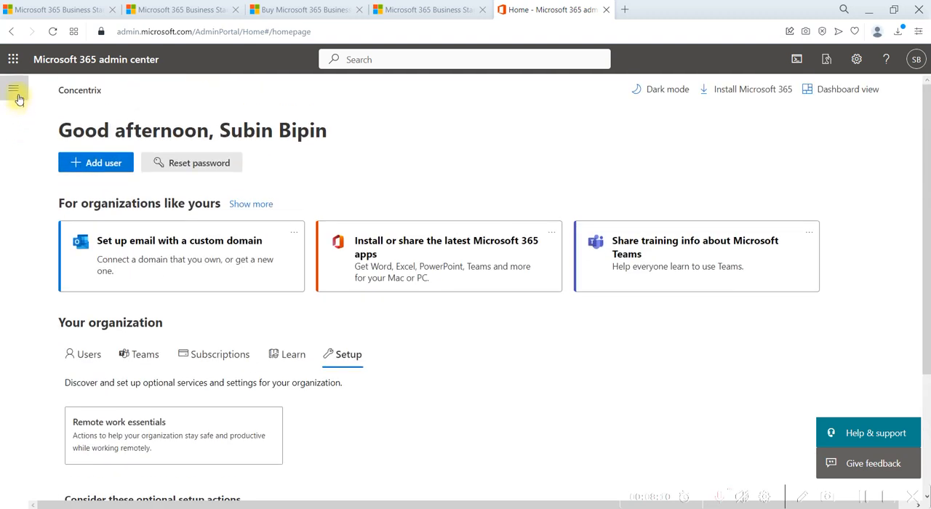
- Open the Active users list and view the newly added user's account details
left_click(18, 95)
left_click(56, 159)
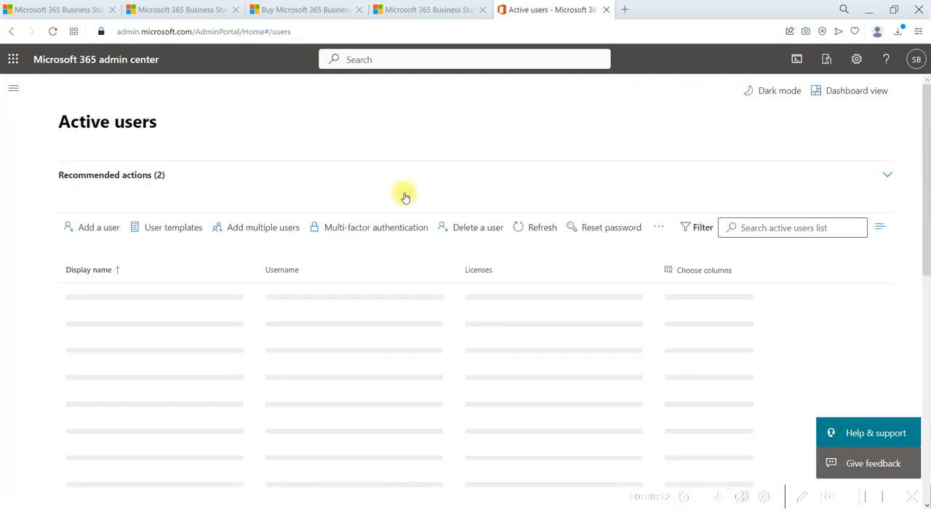
scroll(358, 227, "down", 1)
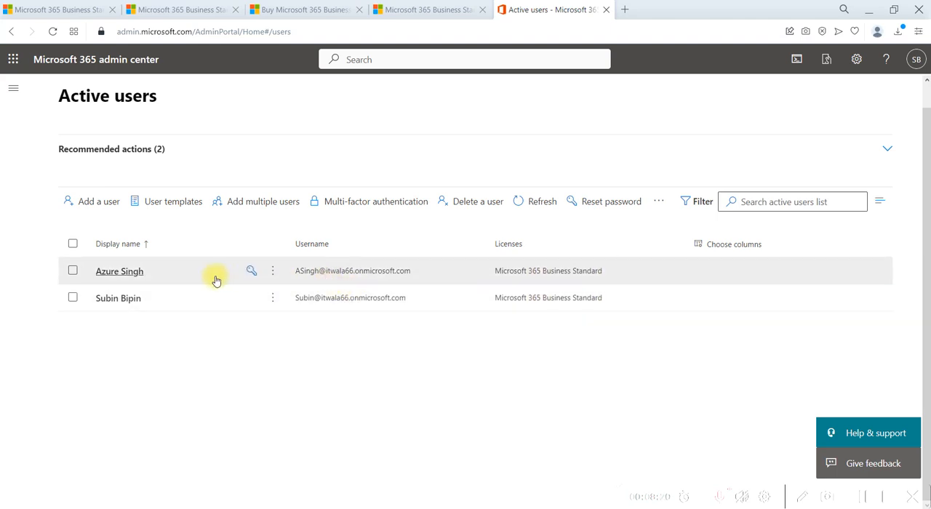
left_click(148, 273)
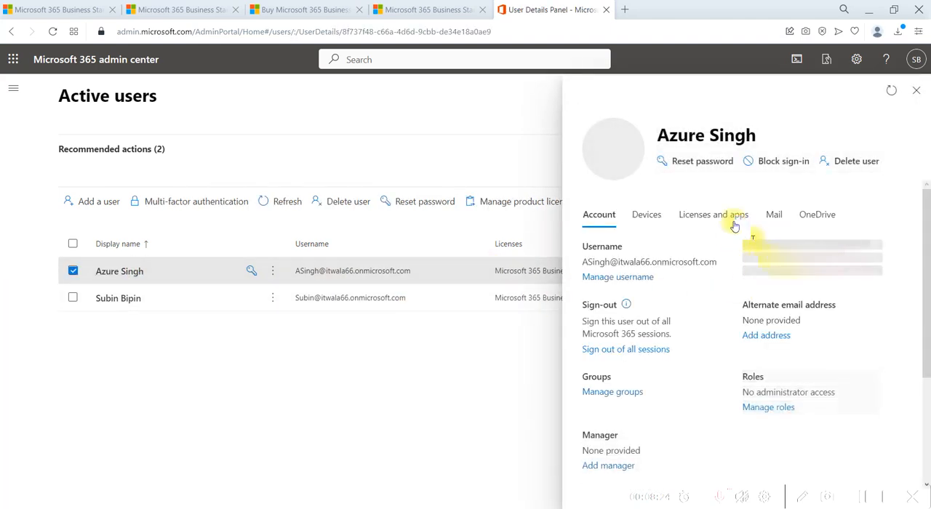
left_click(747, 216)
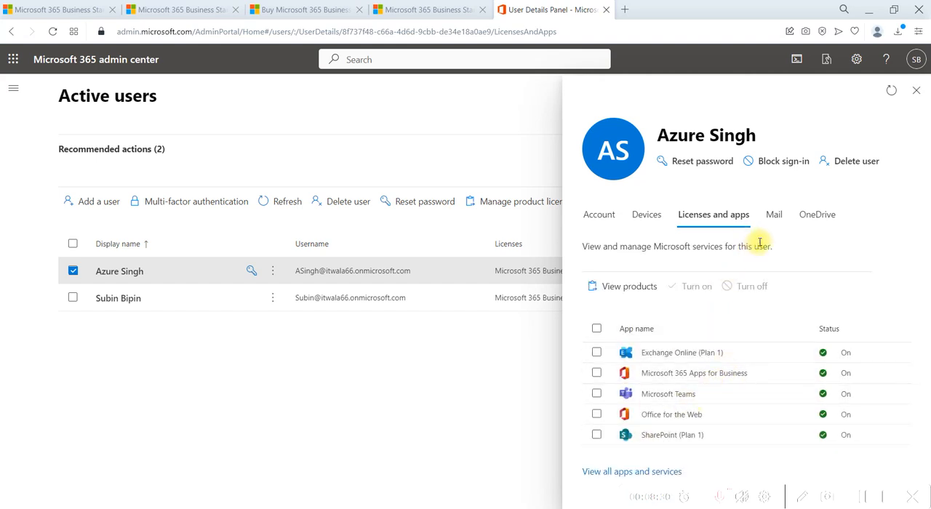
left_click(918, 91)
left_click(13, 87)
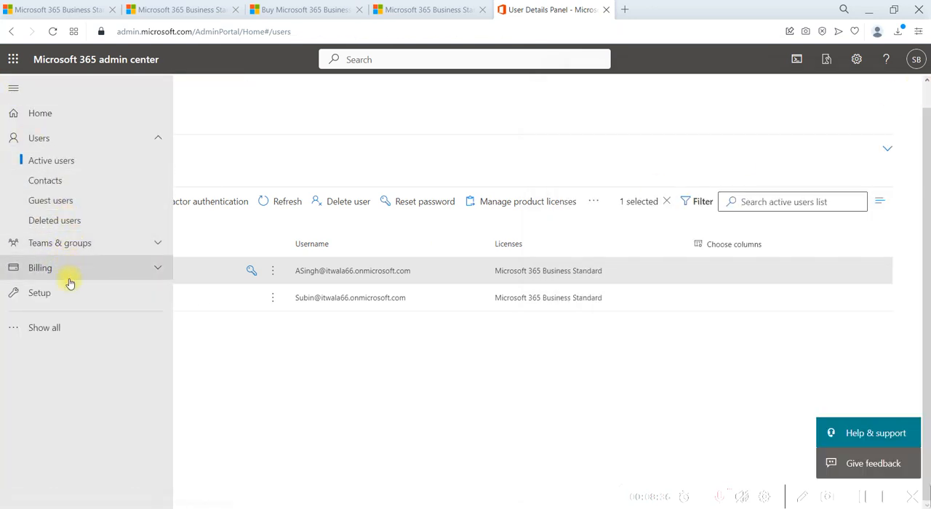
left_click(58, 330)
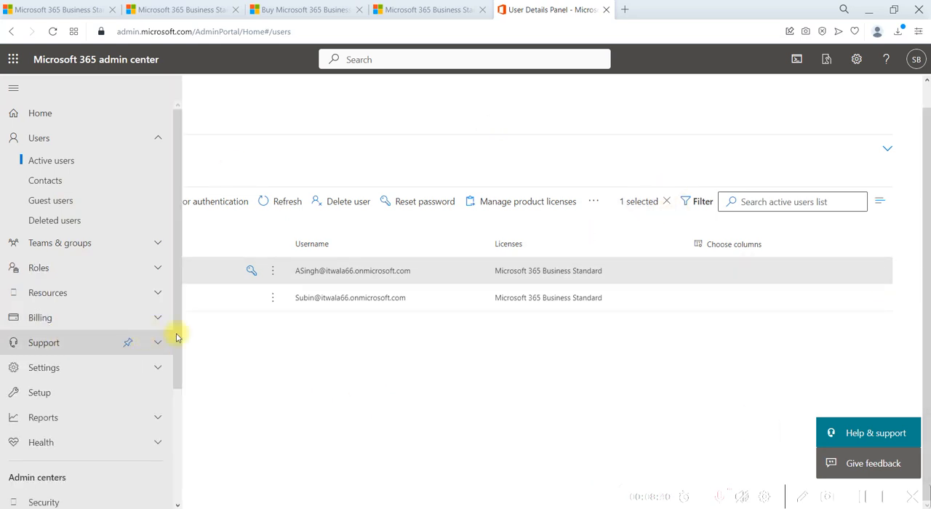
left_click(304, 367)
left_click(131, 298)
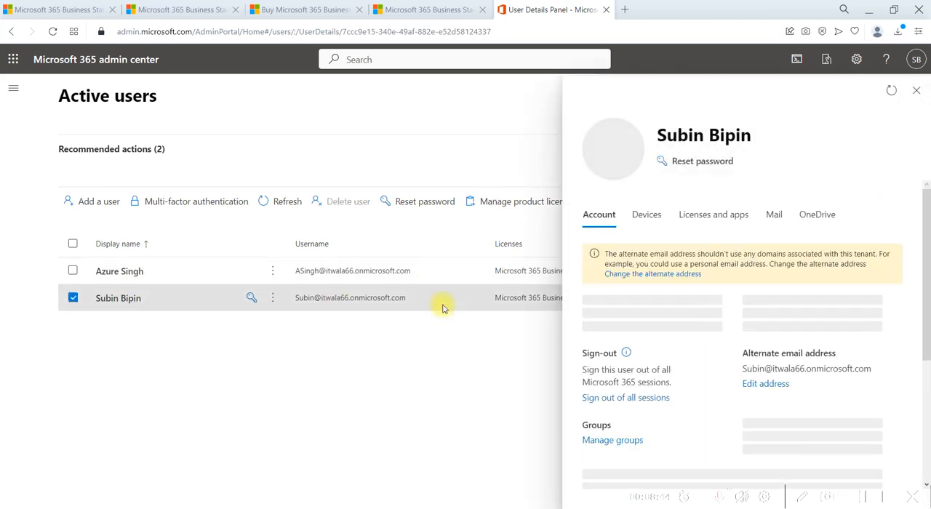
scroll(733, 381, "down", 3)
scroll(732, 378, "up", 3)
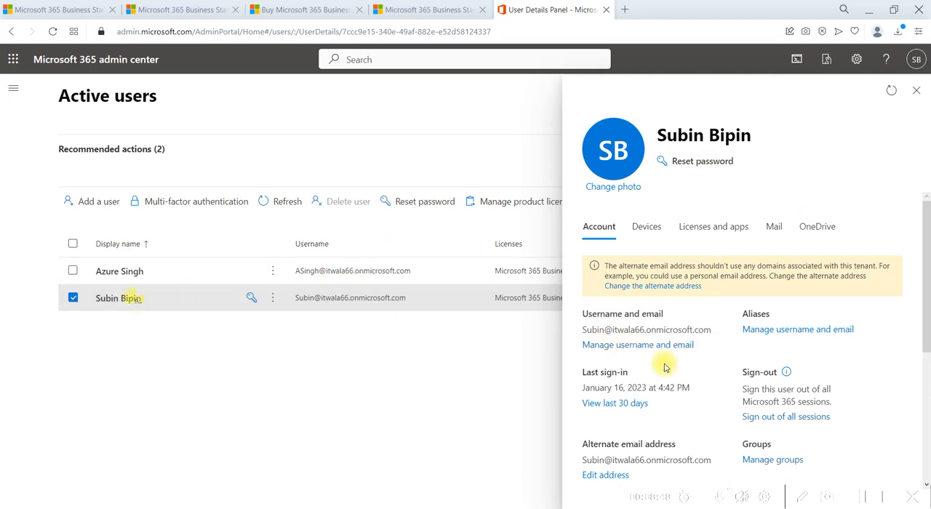
scroll(664, 367, "down", 3)
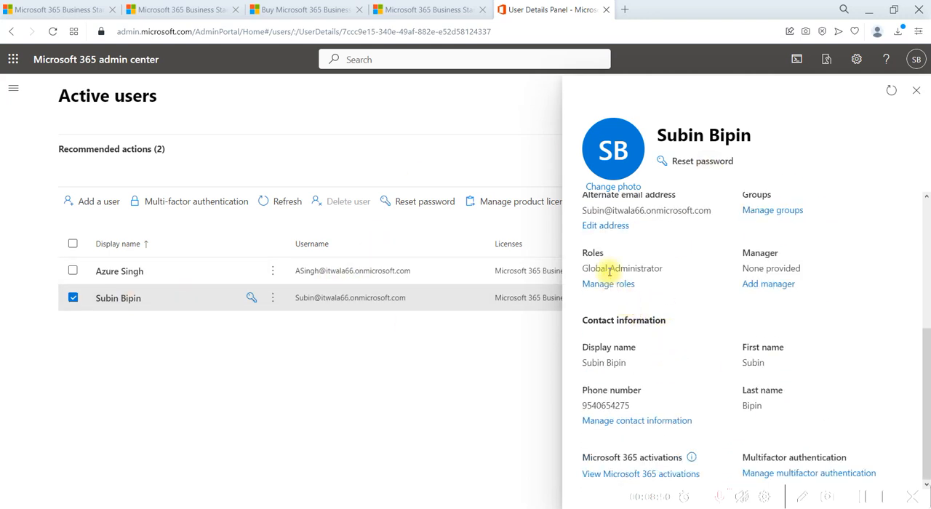
left_click_drag(574, 254, 650, 281)
left_click(635, 269)
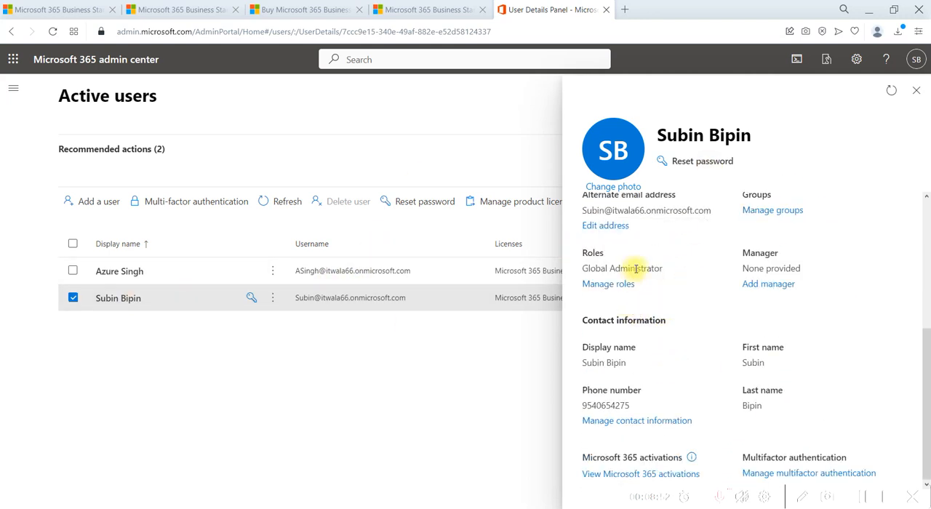
left_click(916, 90)
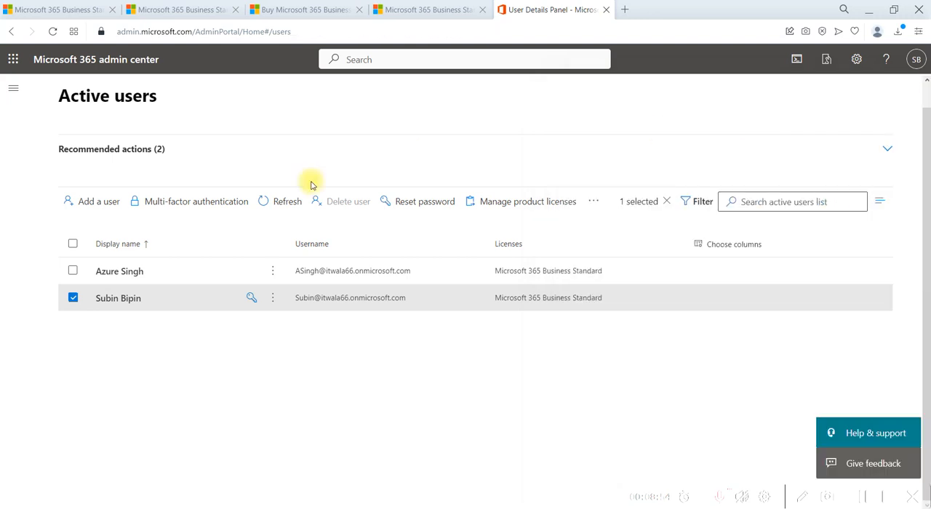
left_click(136, 270)
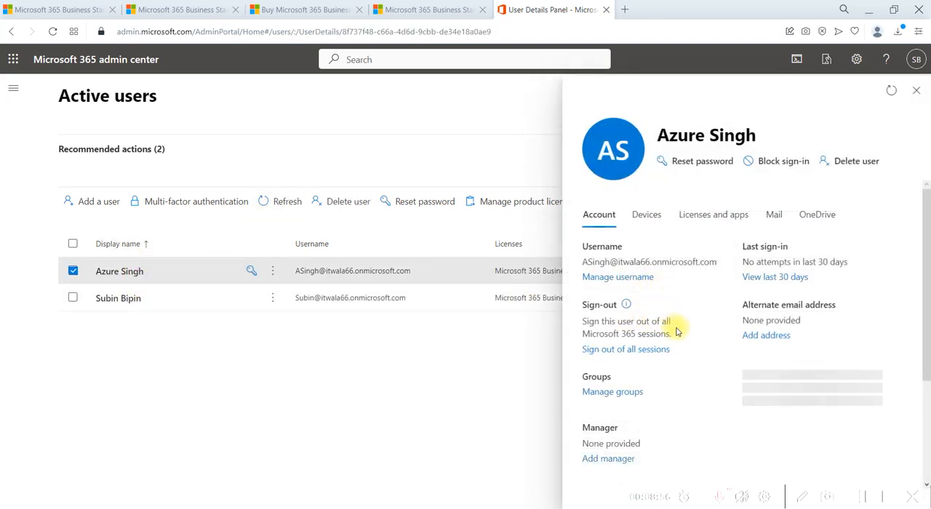
scroll(675, 328, "down", 3)
scroll(676, 333, "up", 3)
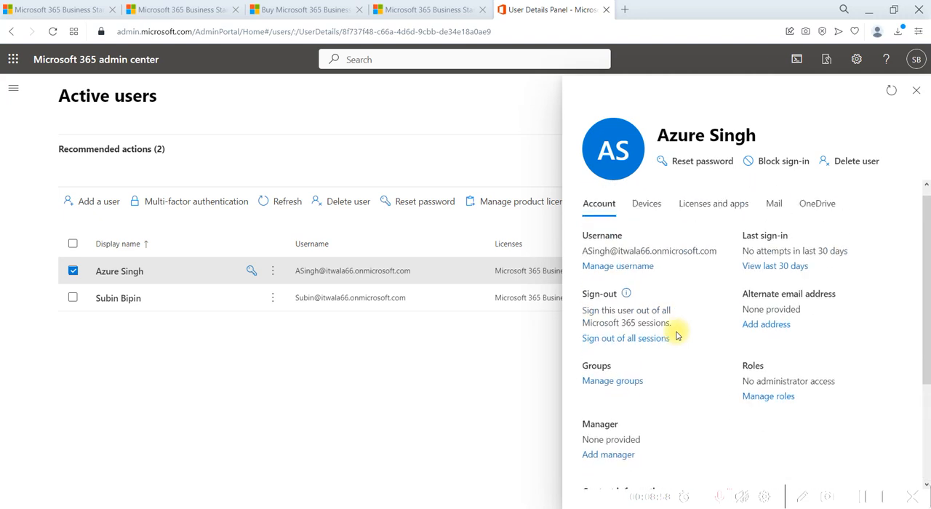
left_click_drag(736, 375, 806, 413)
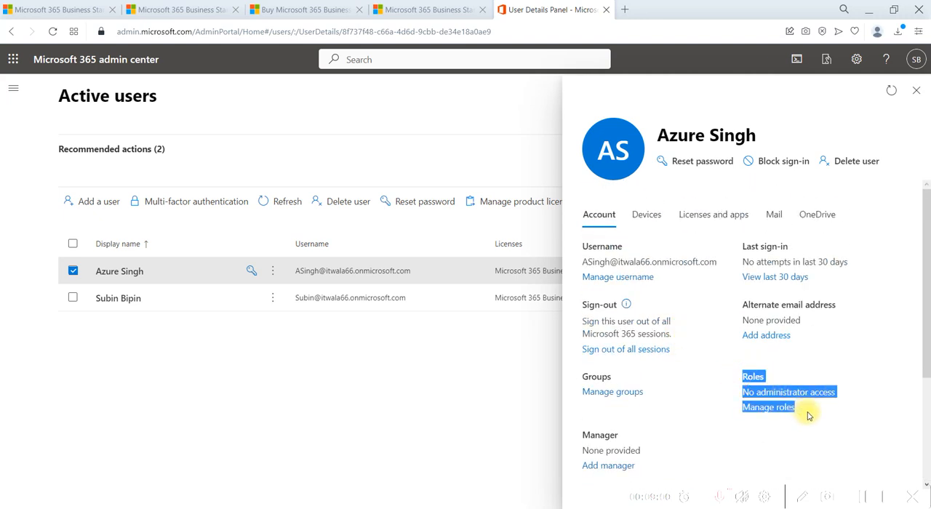
left_click(695, 400)
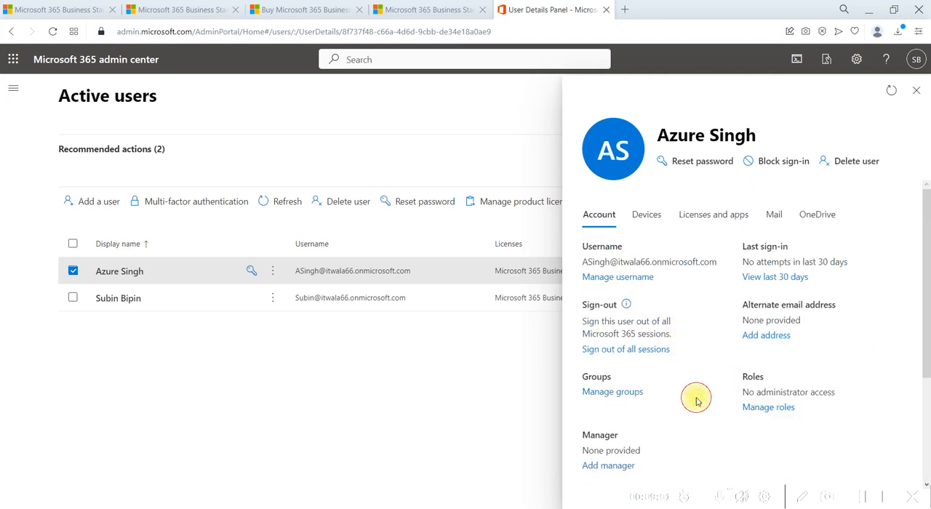
left_click(772, 409)
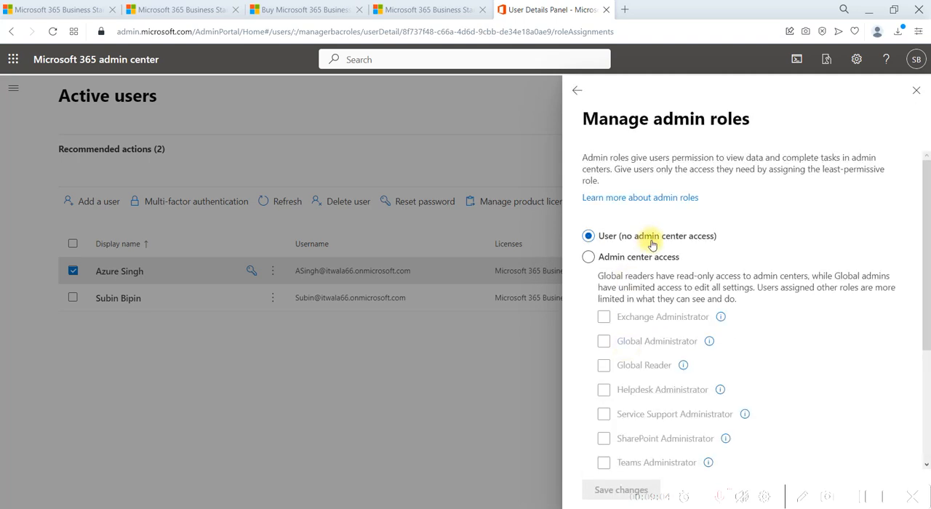
left_click(626, 262)
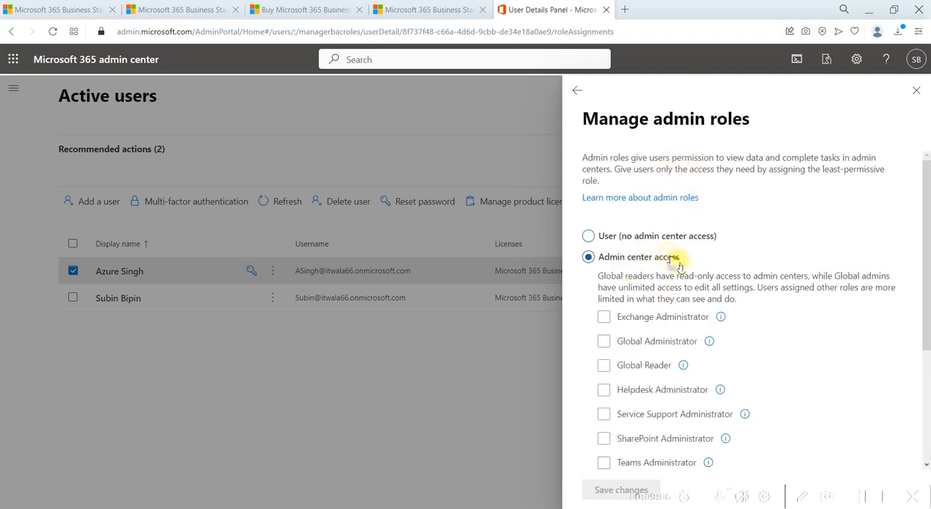
scroll(654, 306, "down", 3)
scroll(640, 320, "up", 3)
scroll(848, 368, "down", 3)
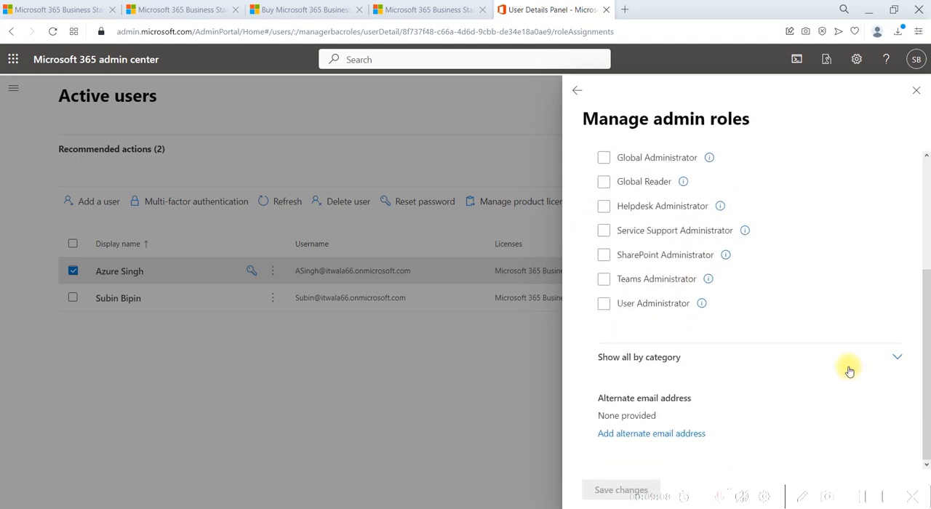
scroll(847, 368, "up", 2)
left_click(624, 339)
left_click(620, 268)
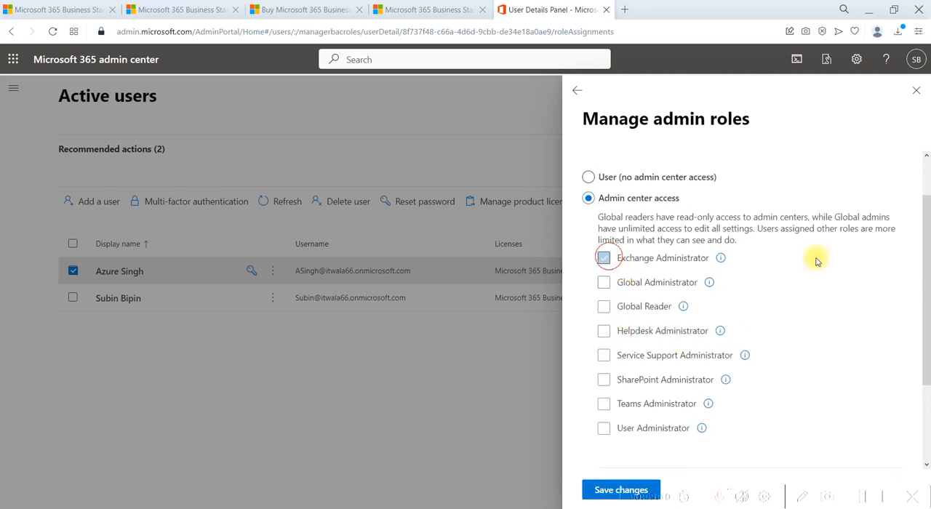
scroll(797, 318, "down", 3)
left_click(597, 489)
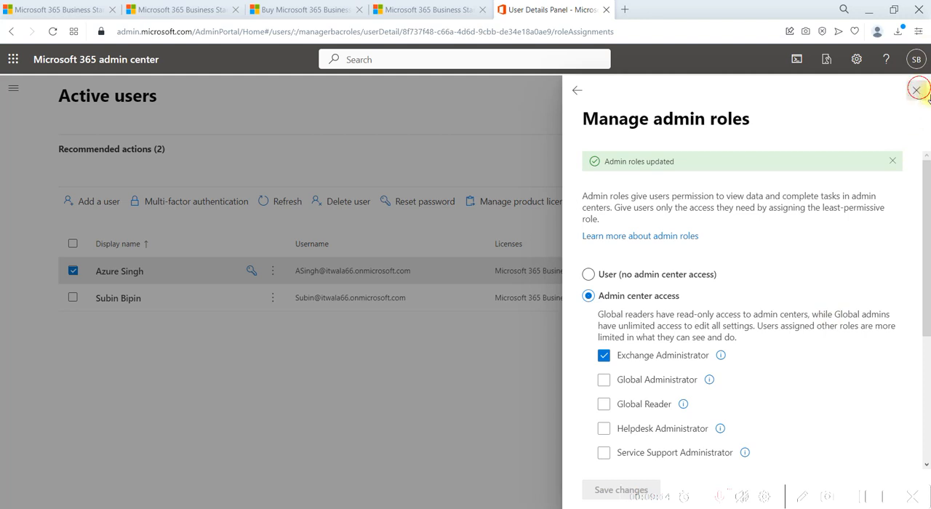
left_click(916, 89)
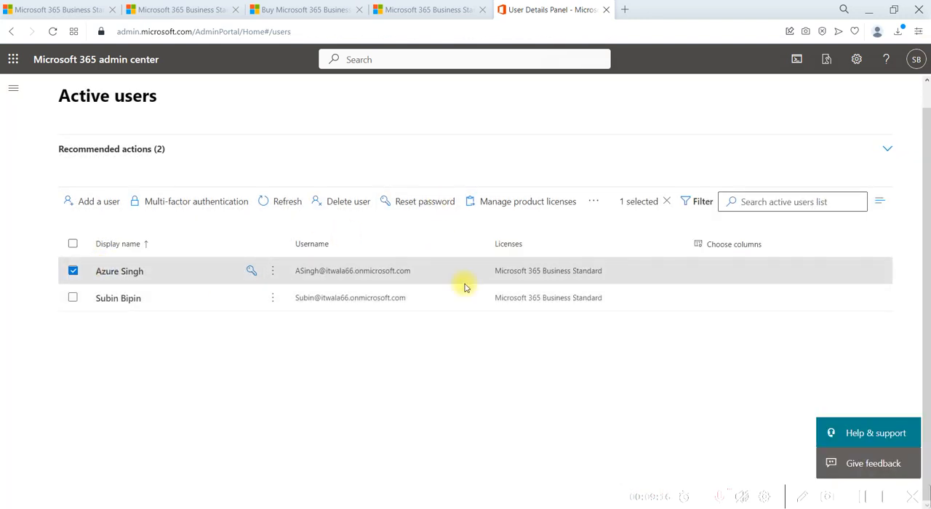
- Open the All admin centers page and browse the list of available admin centers
left_click(13, 88)
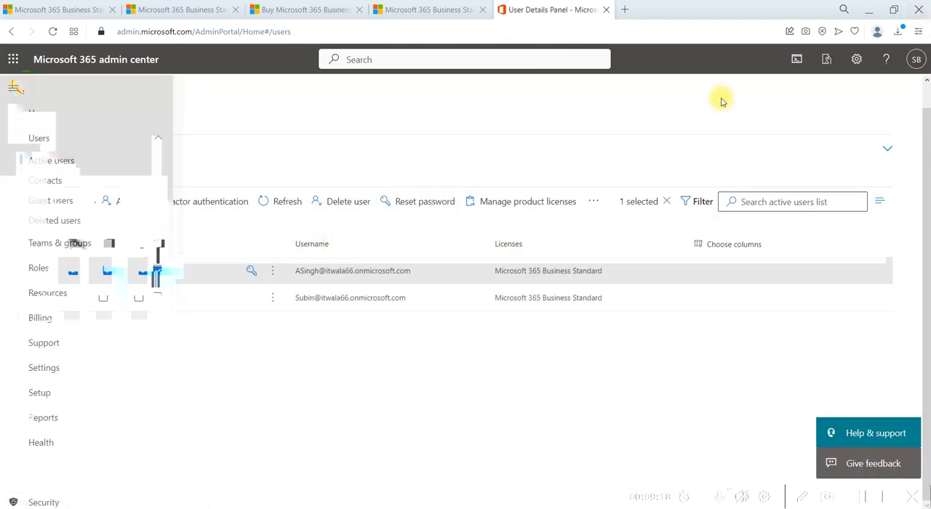
scroll(133, 241, "down", 3)
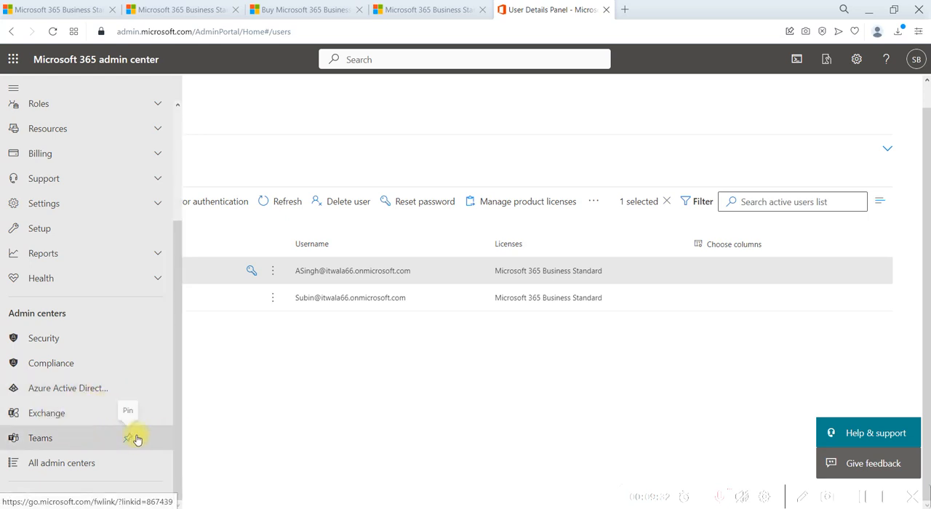
left_click(43, 467)
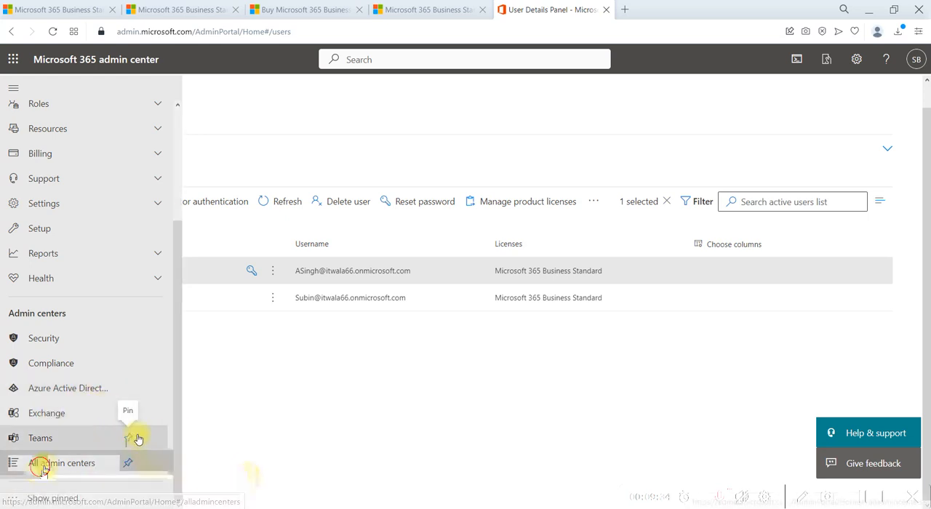
scroll(203, 283, "down", 2)
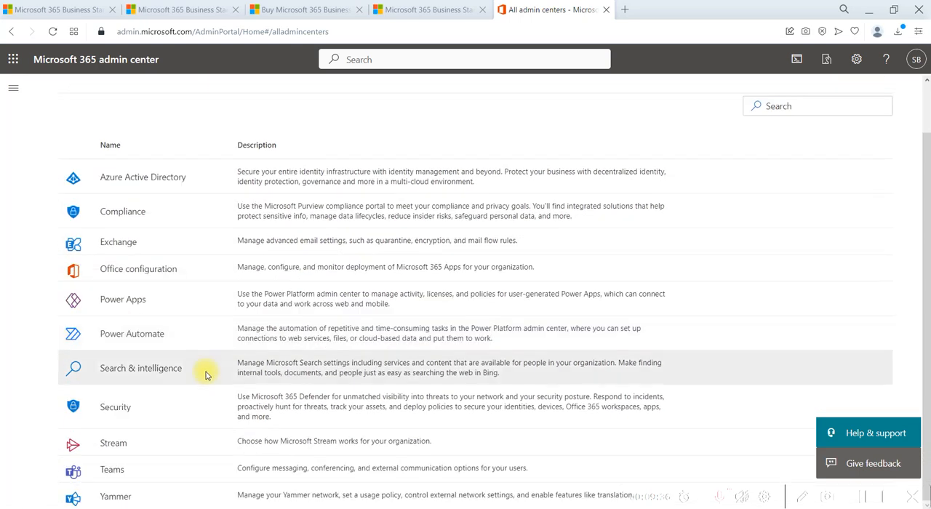
scroll(181, 357, "up", 2)
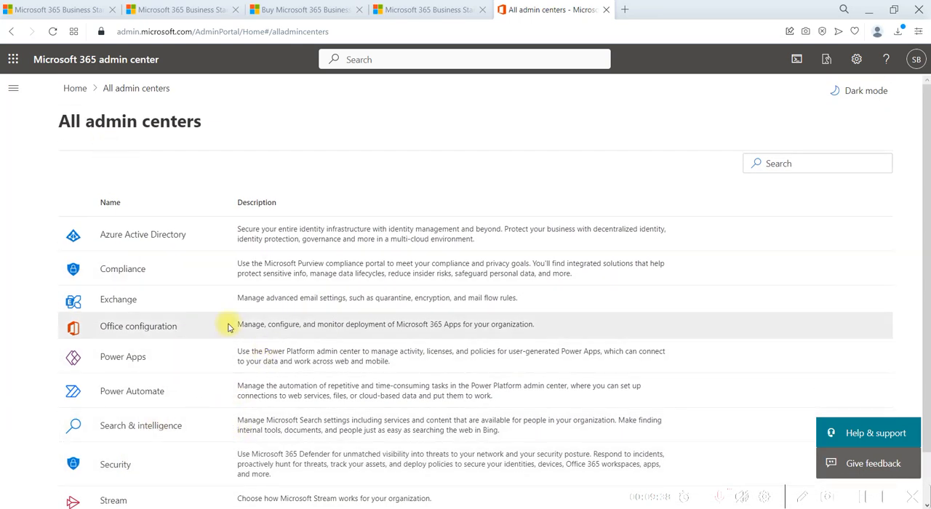
scroll(298, 476, "down", 2)
scroll(218, 364, "up", 2)
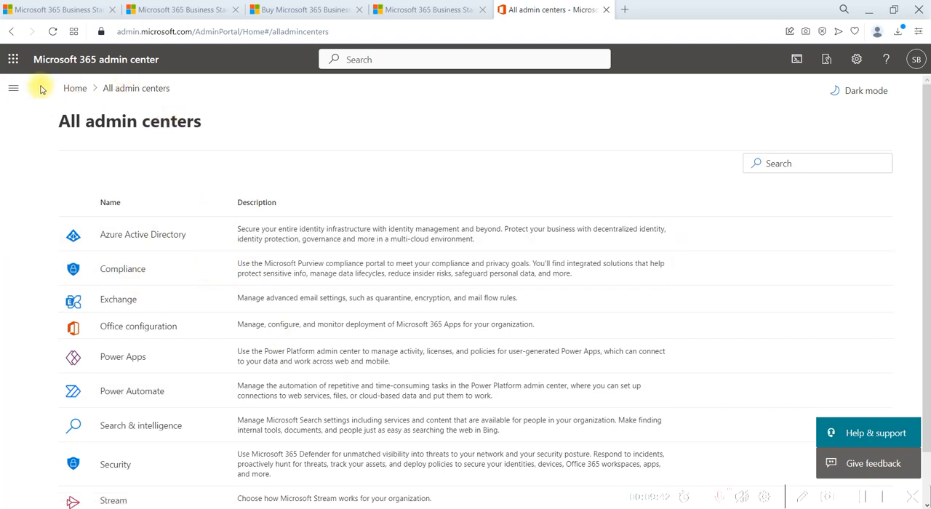
- Return to the admin home page and open the Exchange admin center
left_click(67, 89)
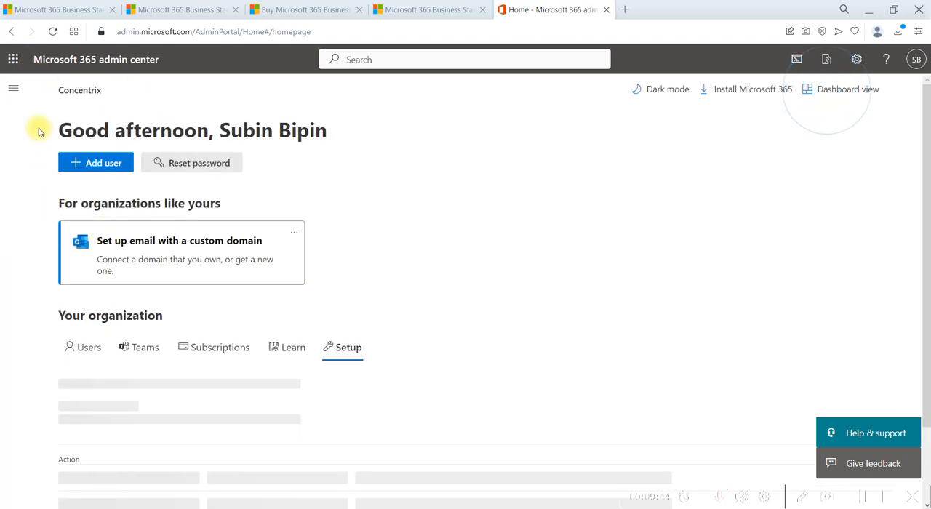
left_click(13, 88)
scroll(58, 314, "down", 5)
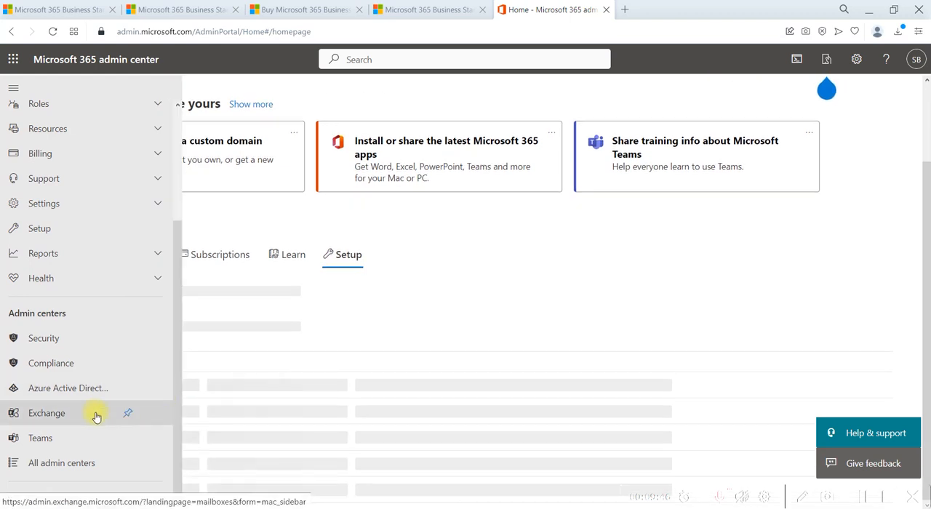
left_click(76, 420)
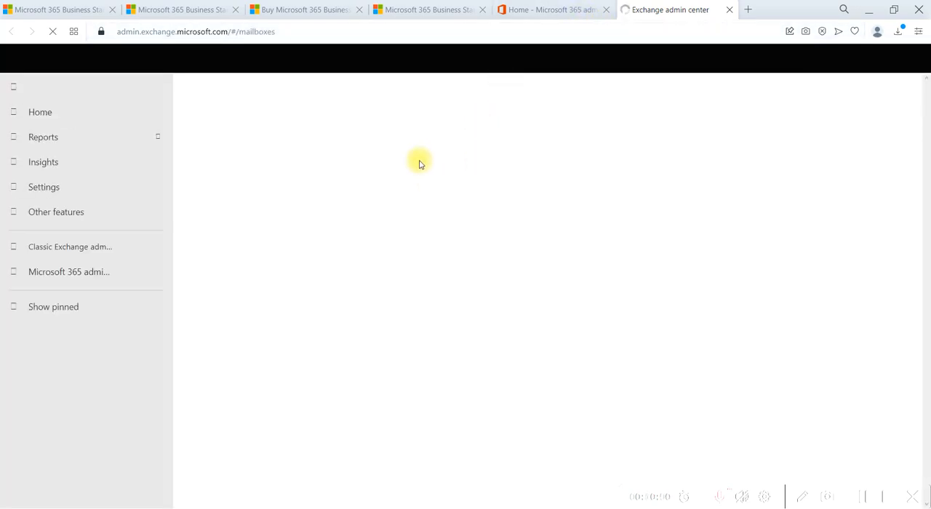
left_click(367, 270)
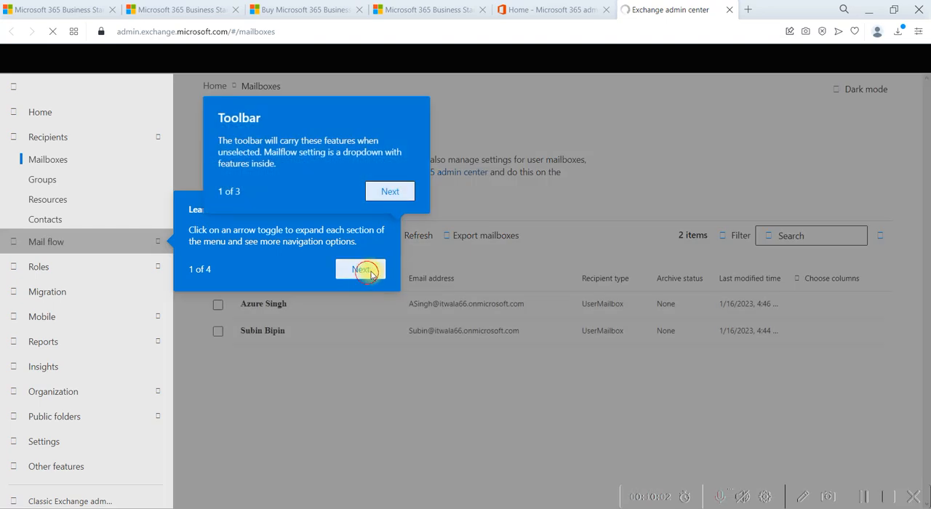
left_click(393, 189)
left_click(385, 264)
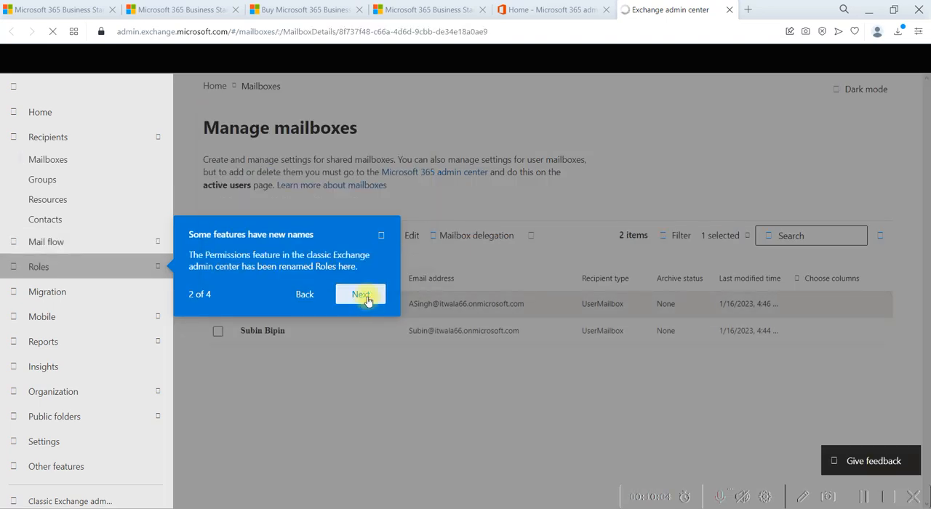
left_click(362, 294)
left_click(353, 419)
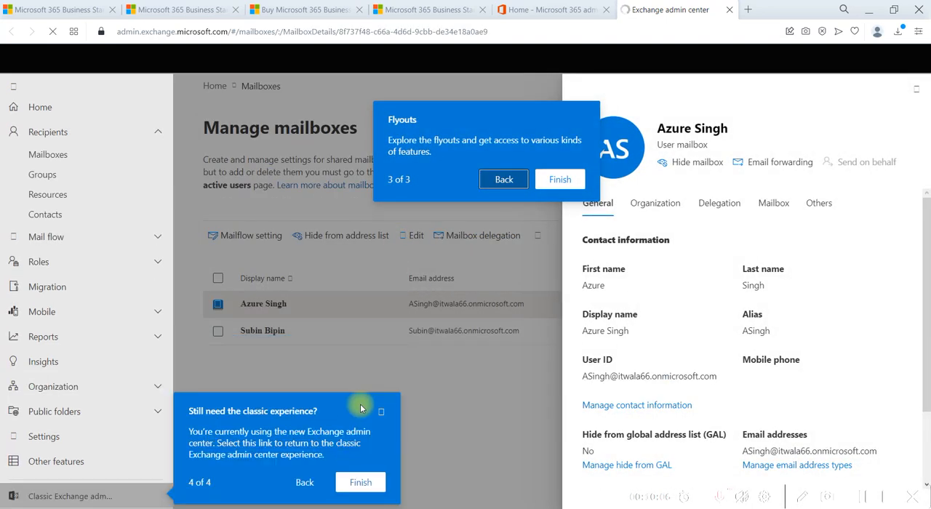
left_click(558, 181)
left_click(367, 483)
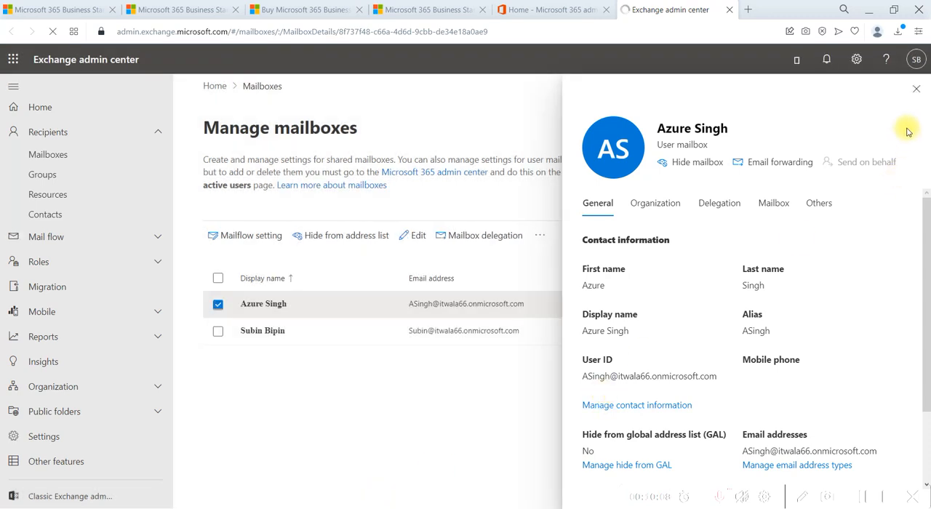
left_click(915, 88)
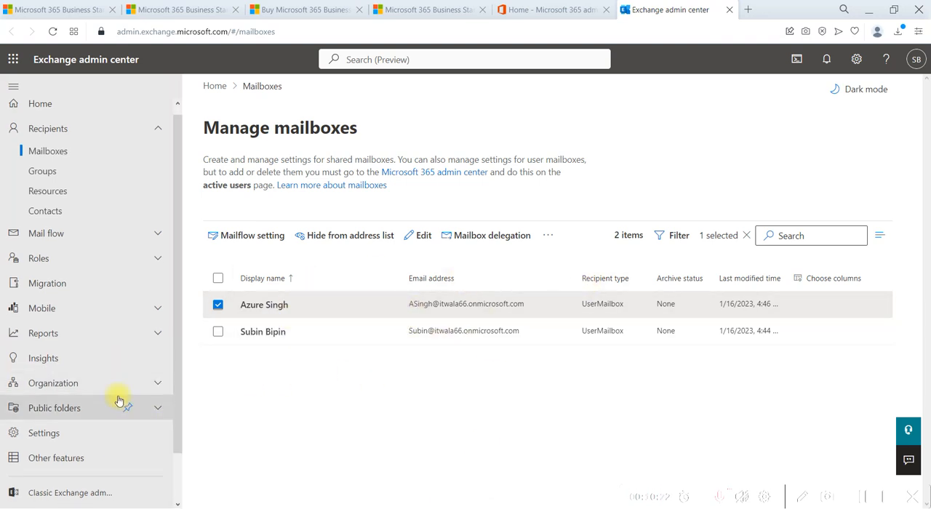
scroll(118, 400, "down", 1)
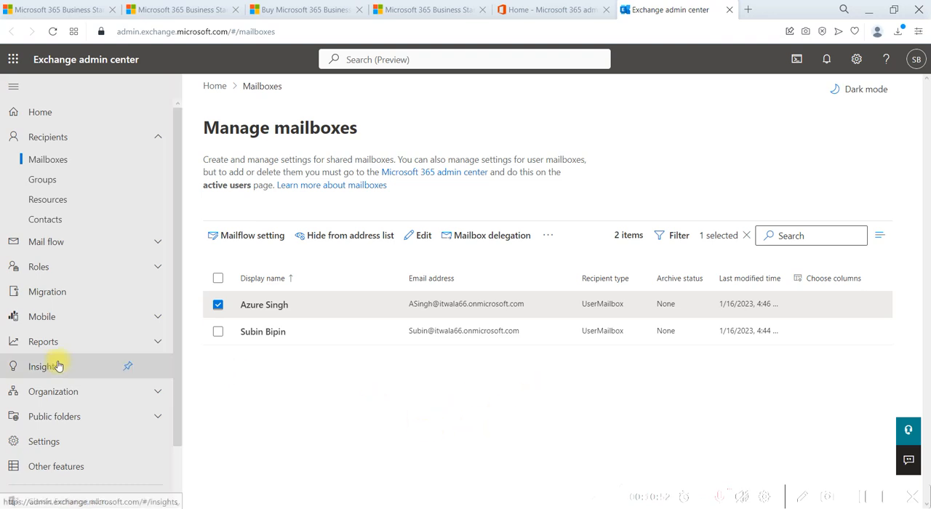
scroll(58, 365, "down", 2)
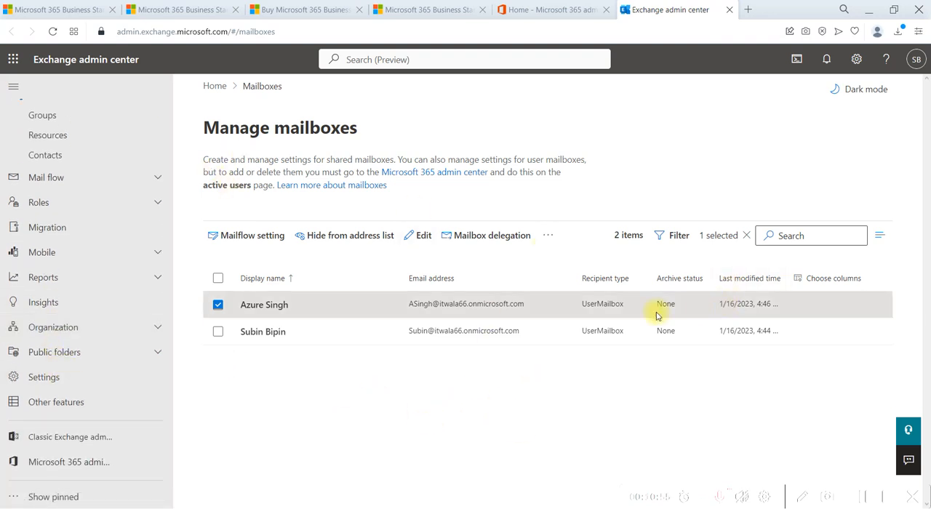